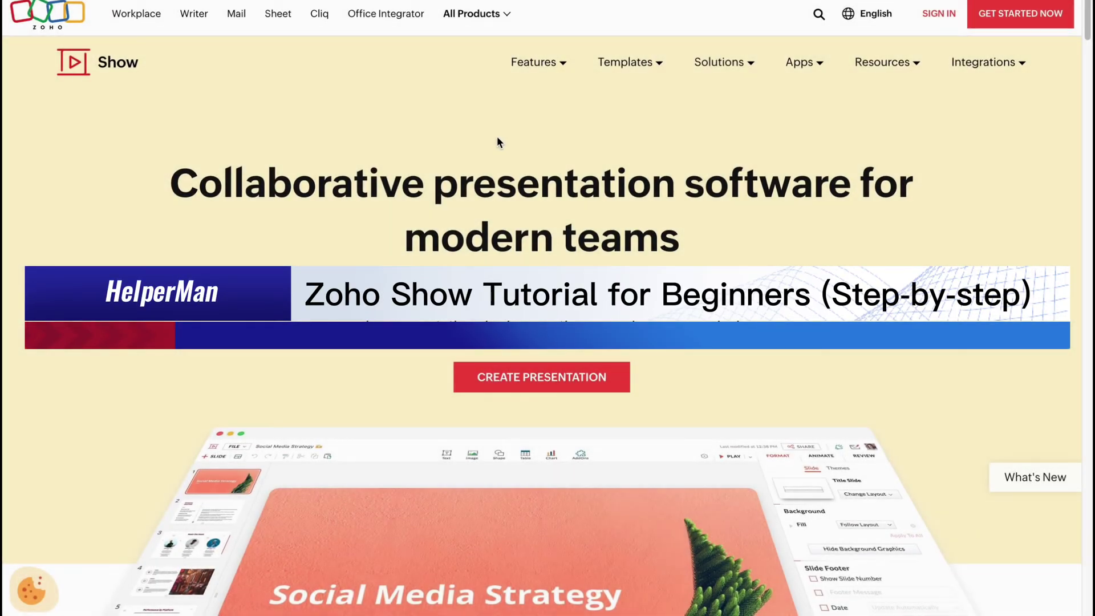
Scroll through the Zoho Show product homepage to reach the option for creating a presentation
scroll(497, 140, "down", 1)
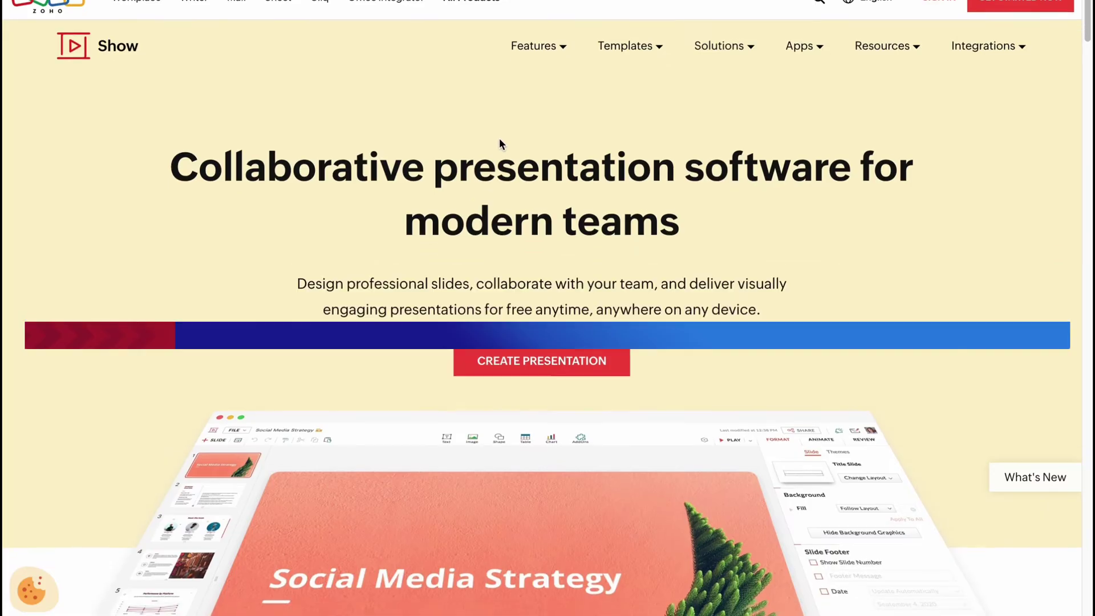
scroll(500, 139, "down", 1)
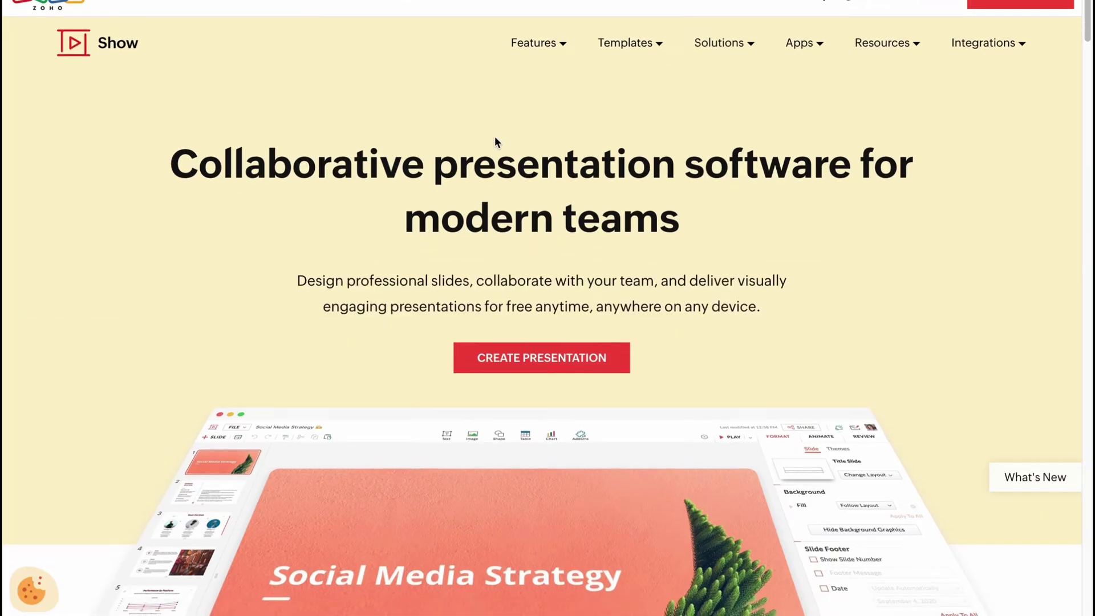
scroll(495, 141, "down", 2)
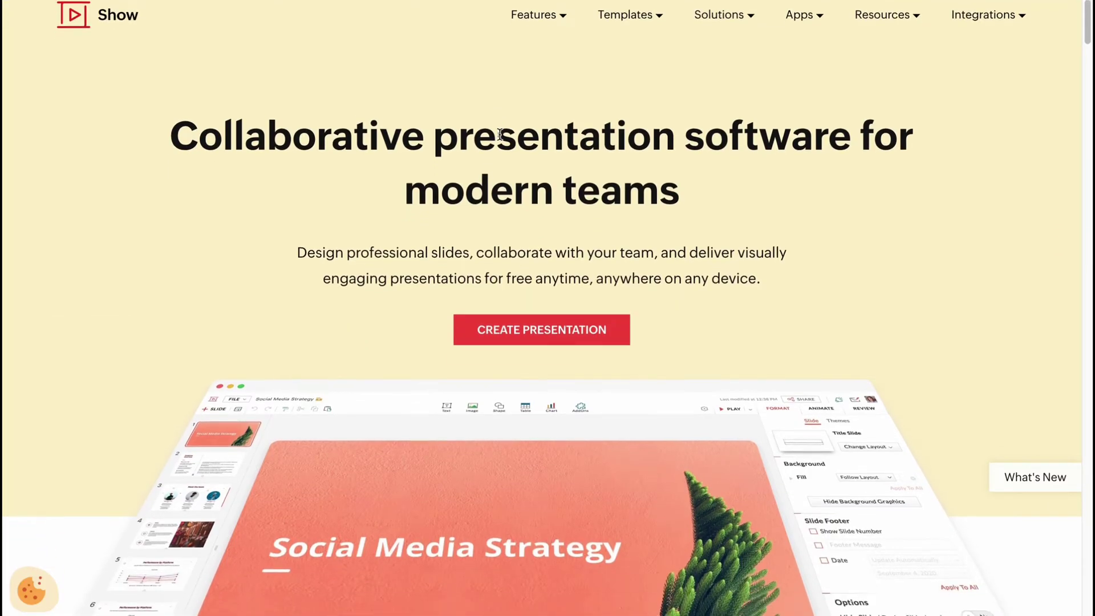
scroll(508, 193, "down", 1)
scroll(507, 195, "down", 1)
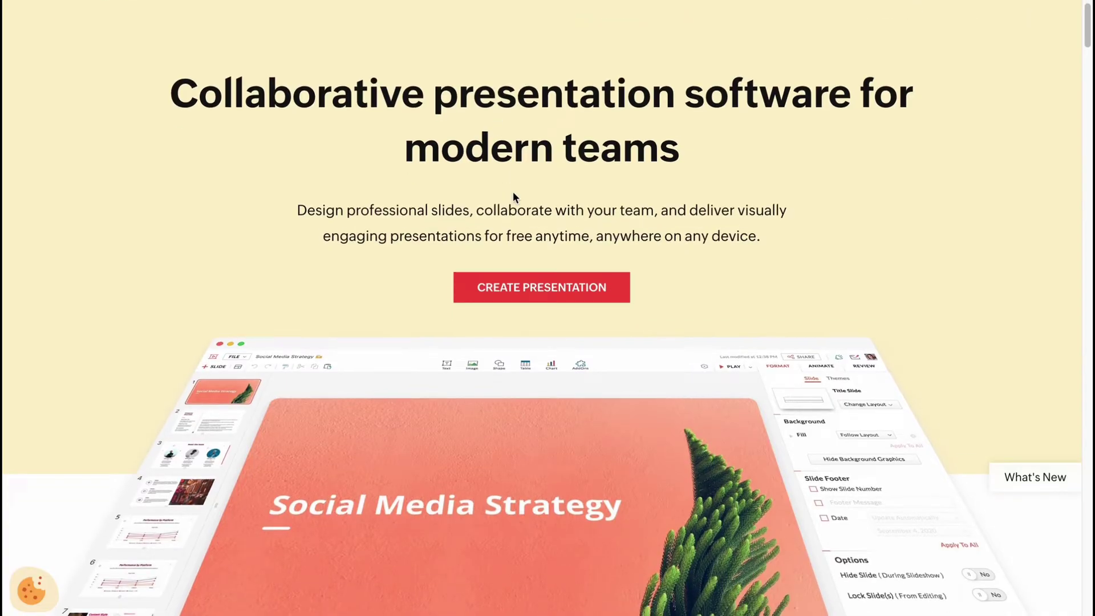
scroll(511, 195, "down", 1)
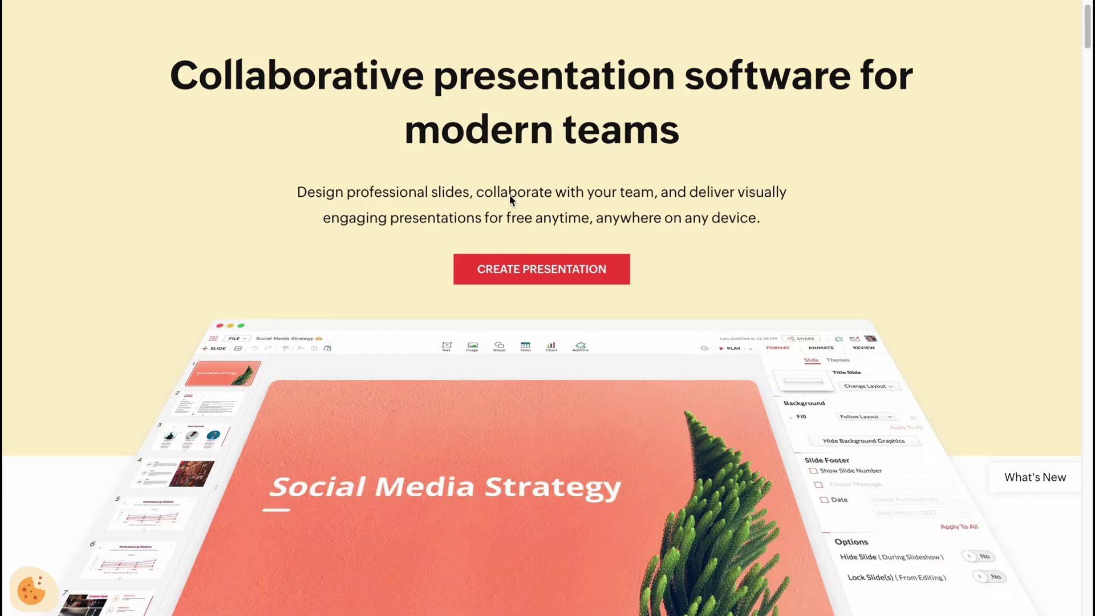
scroll(510, 195, "up", 5)
scroll(544, 262, "down", 1)
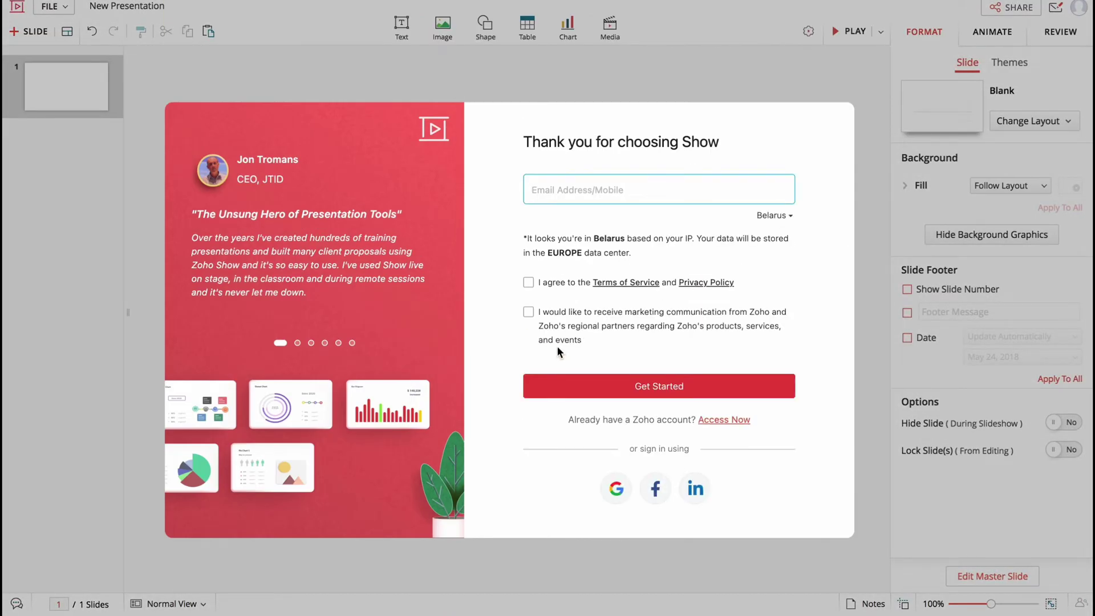
Sign in to Zoho Show with a Google account
left_click(616, 490)
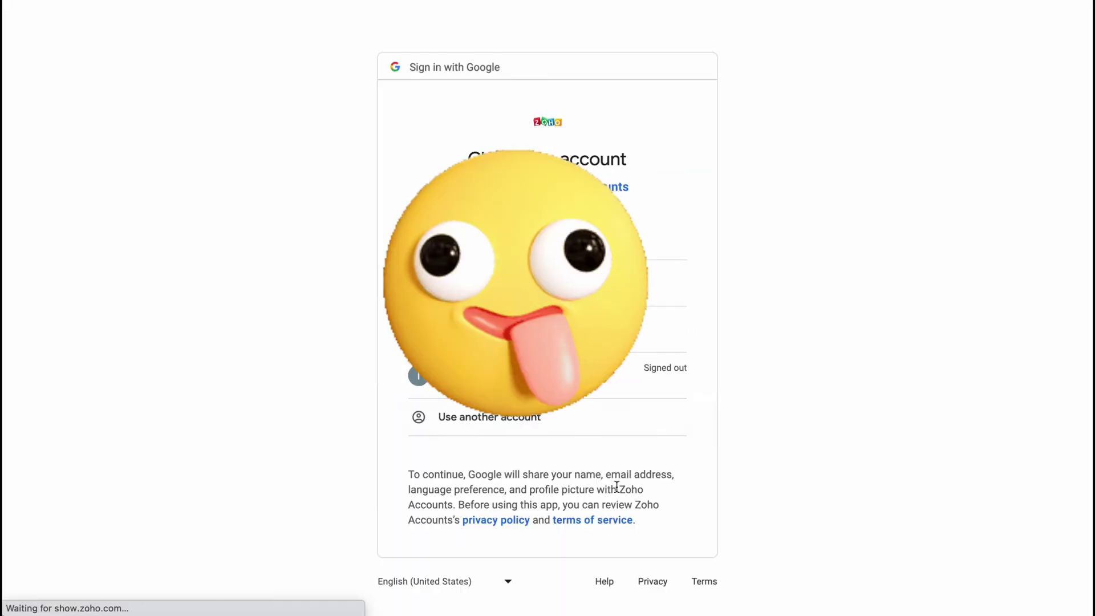
left_click(513, 329)
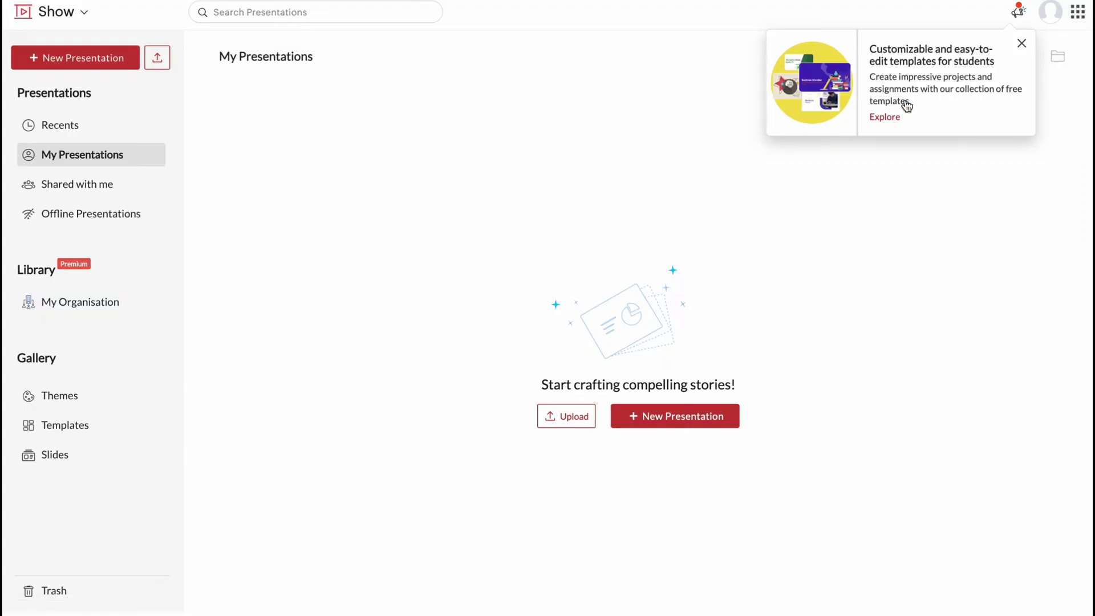
Dismiss the templates promo and browse Recents, My Presentations, Offline Presentations, ending on Shared with me
left_click(1020, 43)
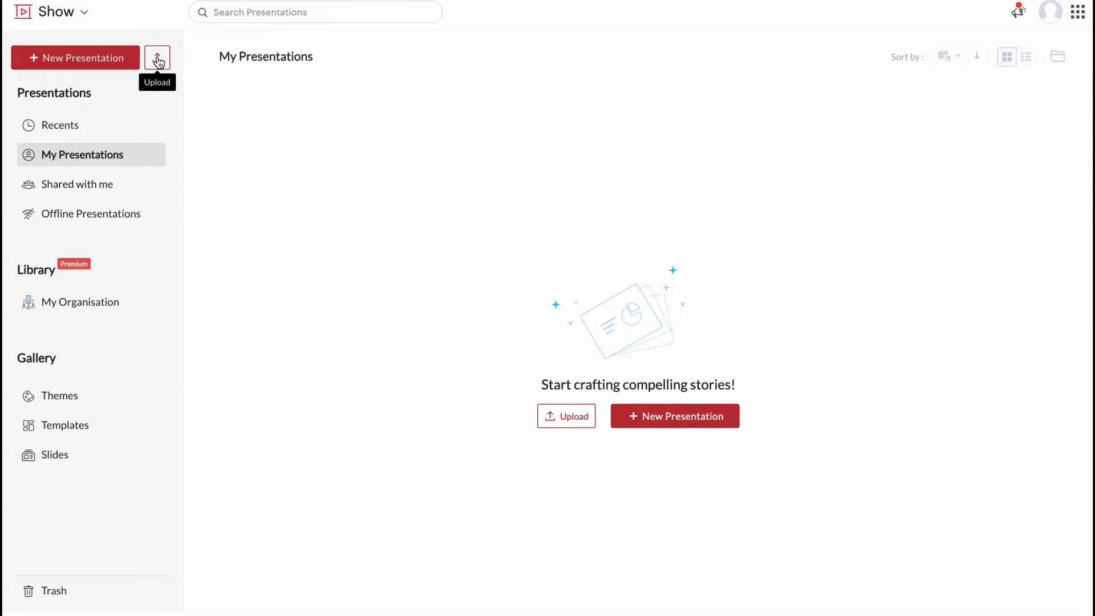
left_click(74, 129)
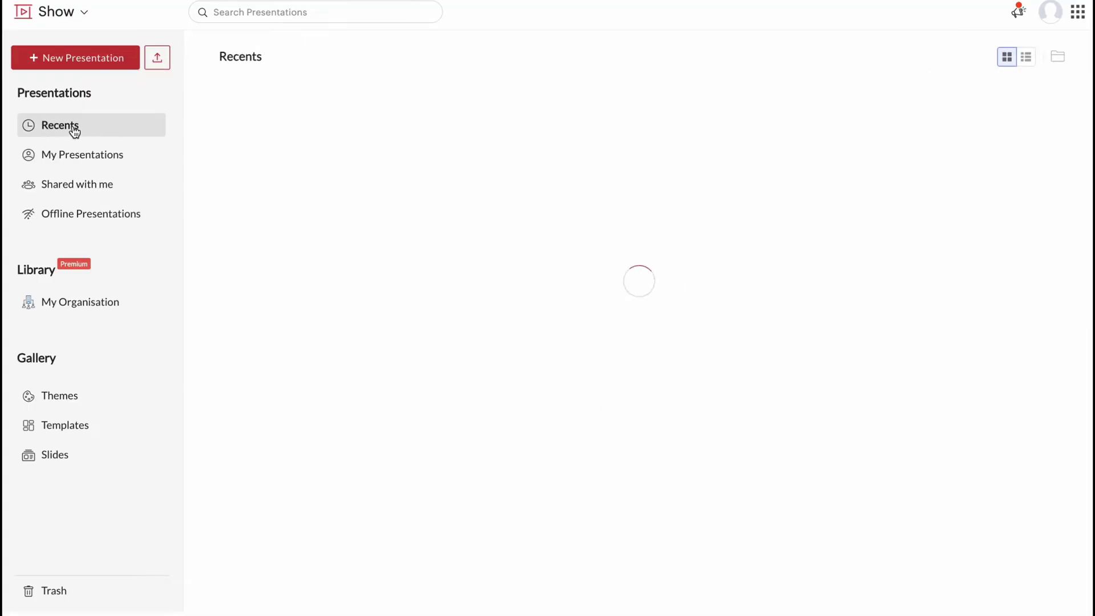
left_click(72, 157)
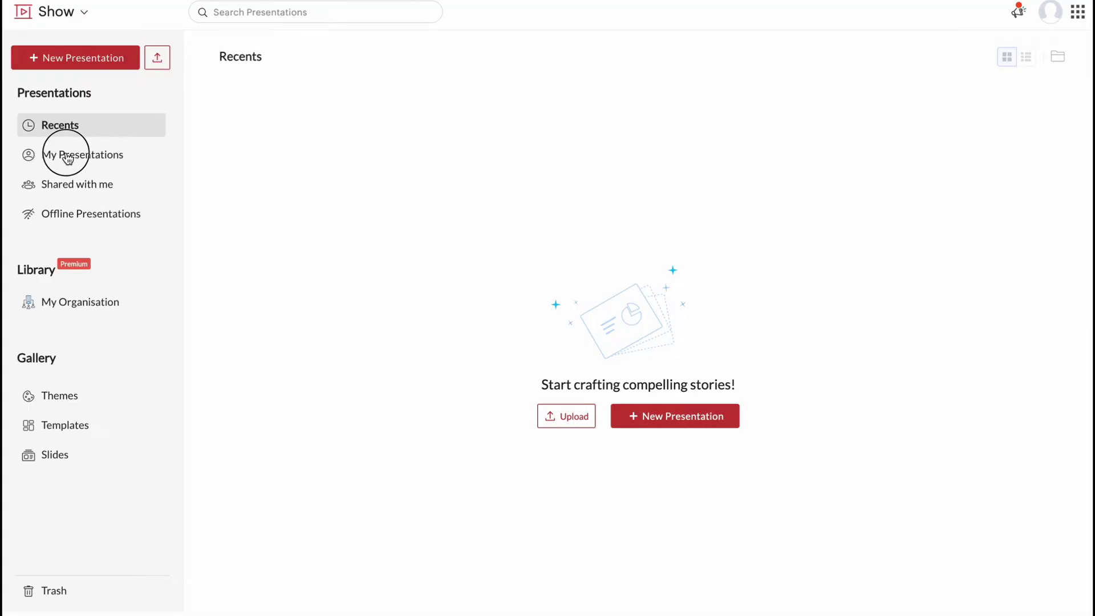
left_click(82, 189)
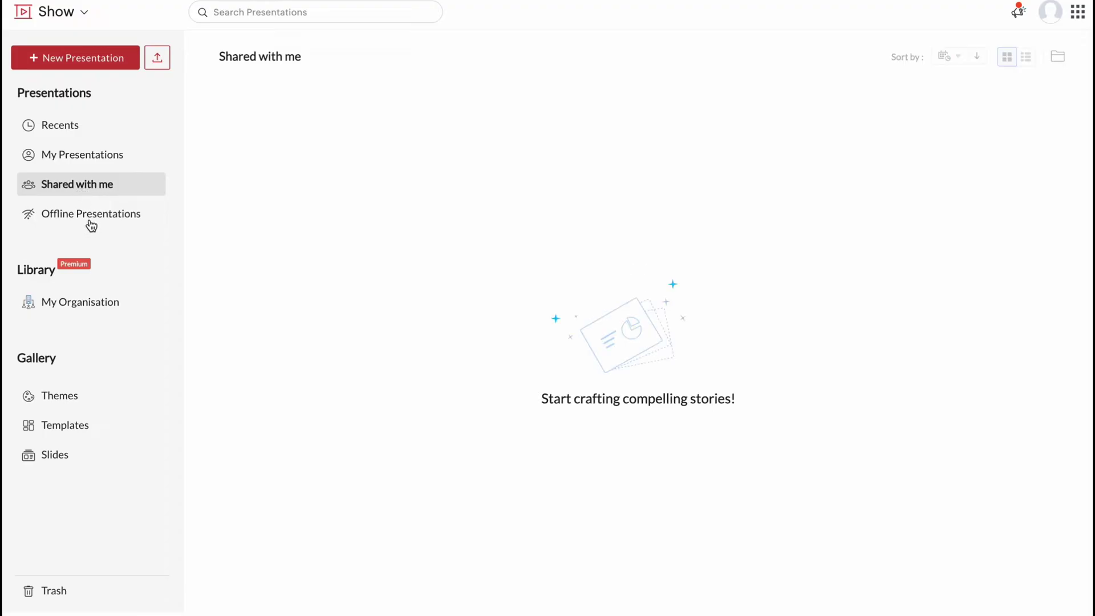
left_click(108, 217)
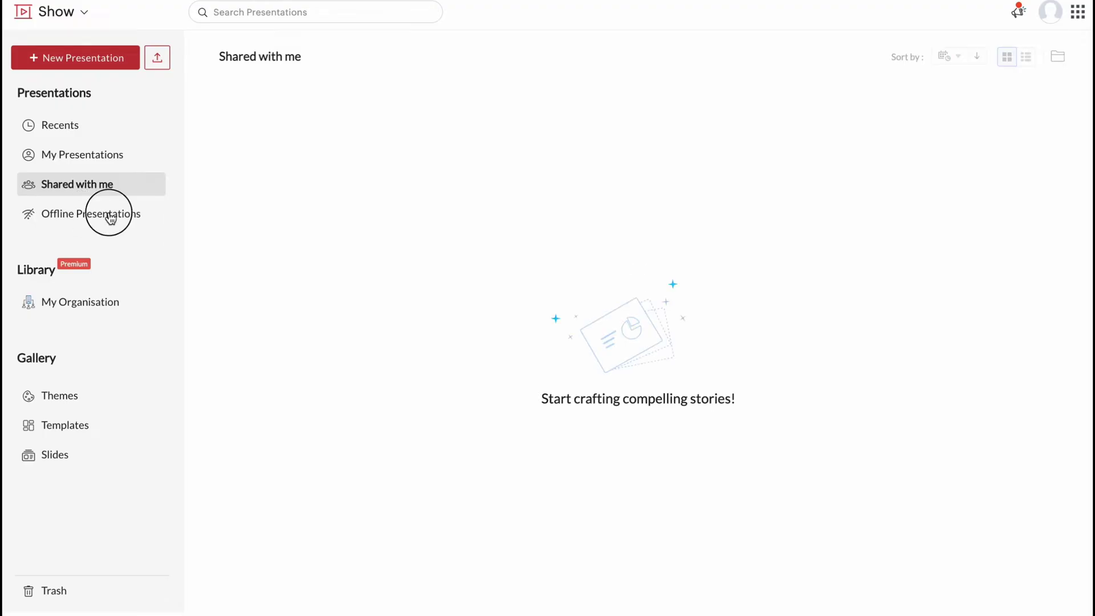
left_click(71, 188)
Open the gallery and scroll through the available presentation themes
left_click(67, 422)
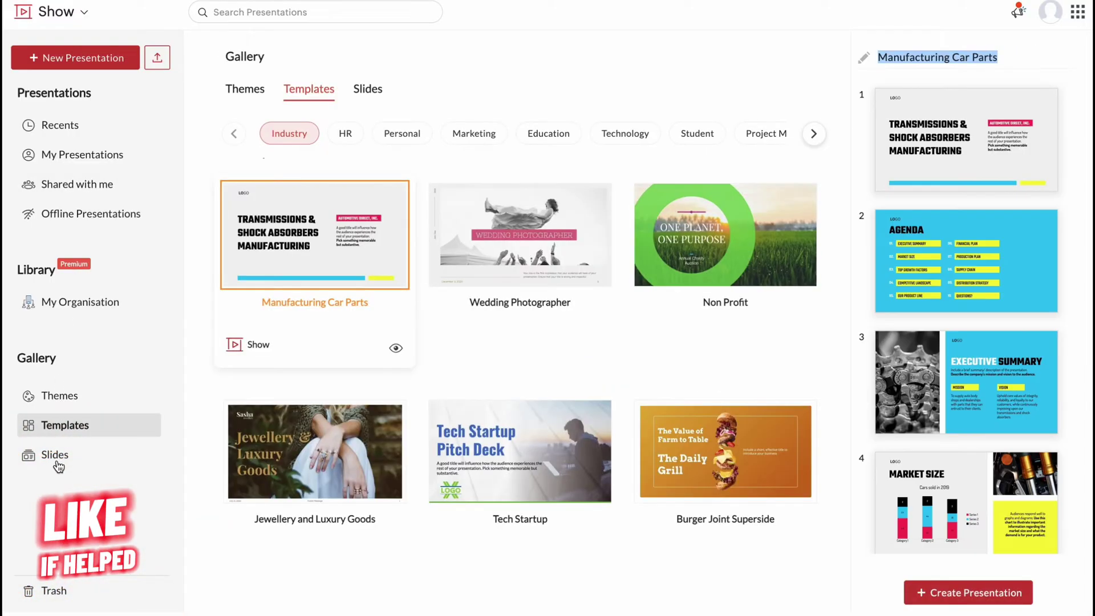
left_click(57, 459)
left_click(66, 425)
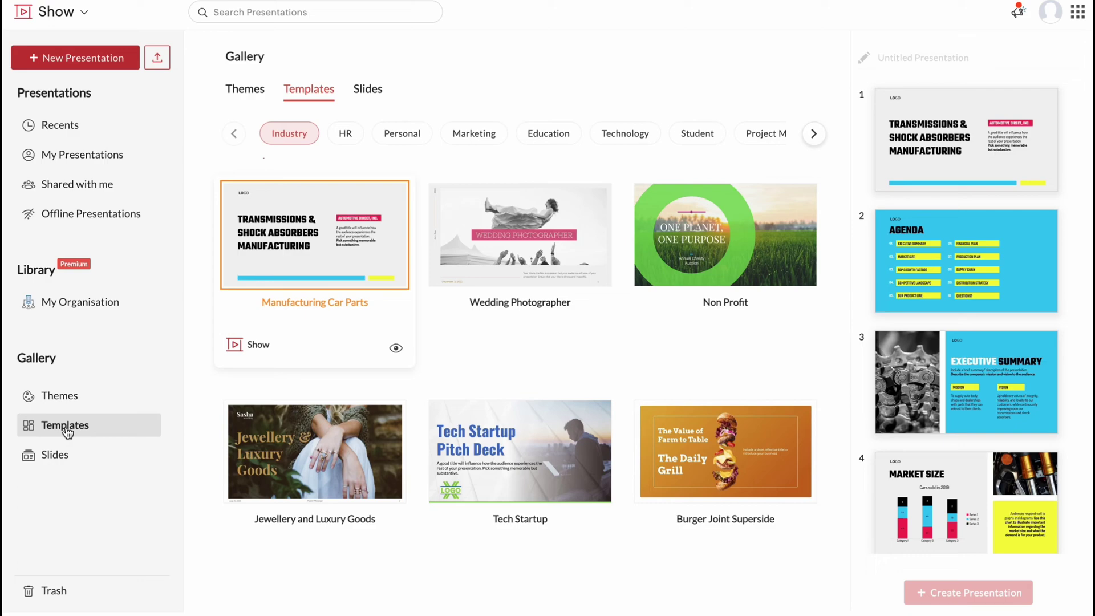
left_click(57, 397)
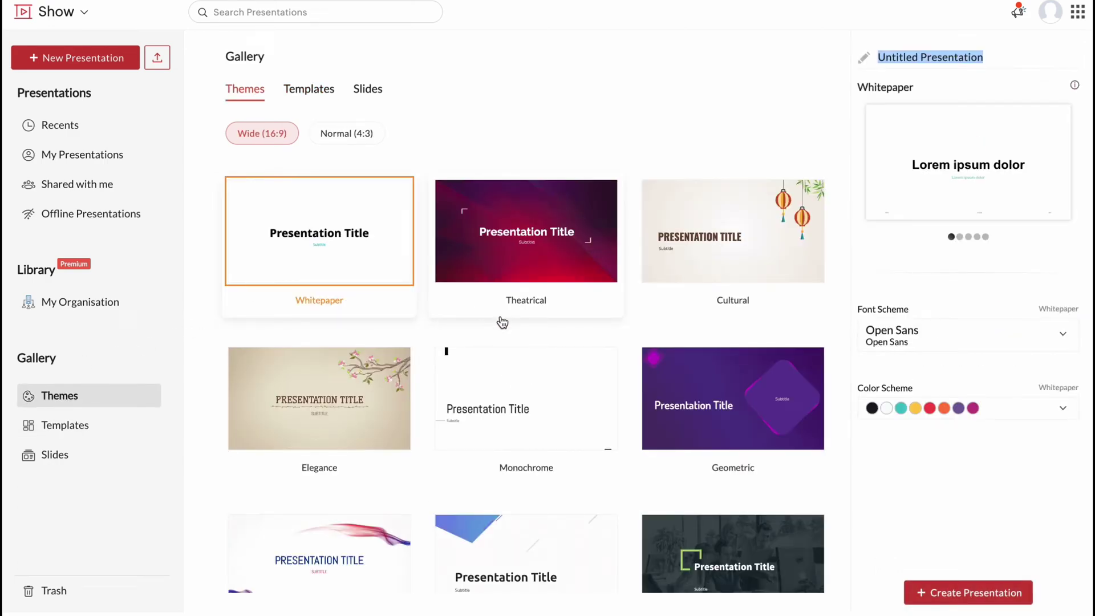
scroll(530, 320, "down", 1)
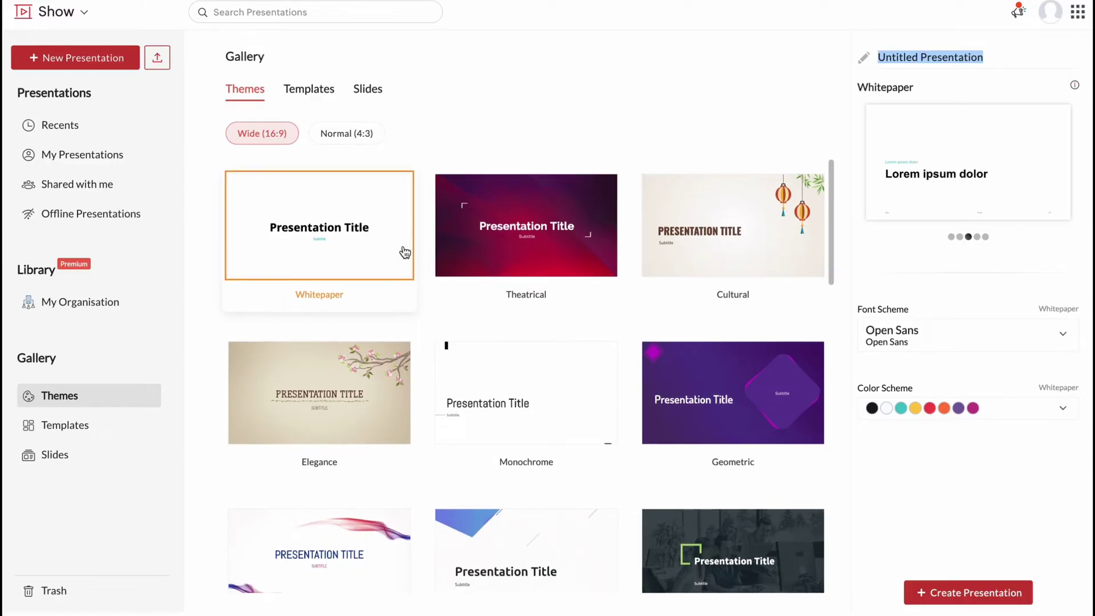
scroll(439, 293, "down", 3)
scroll(460, 372, "down", 2)
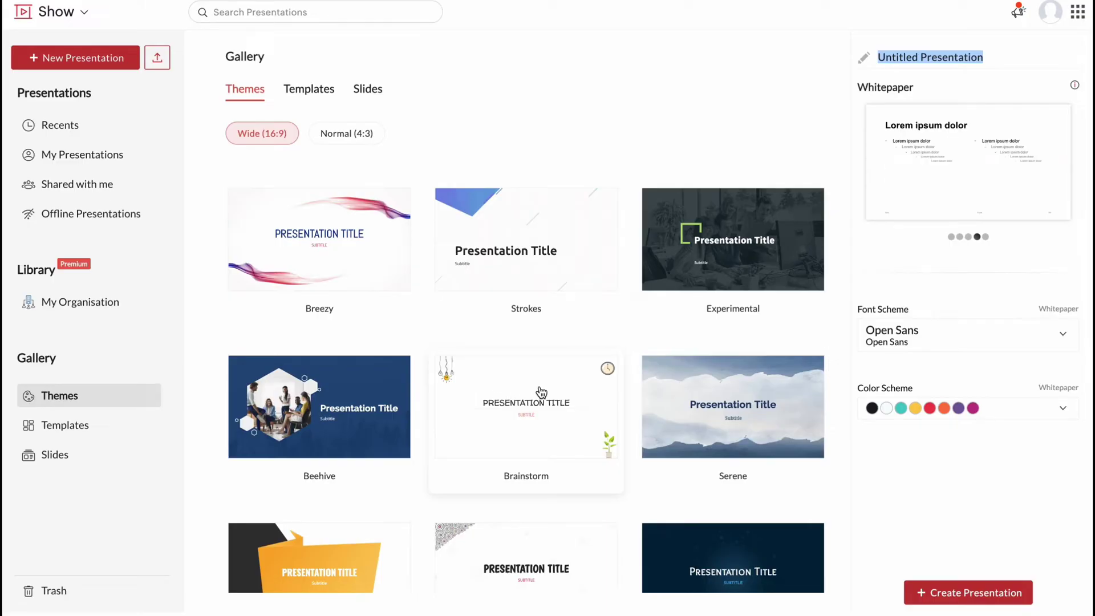
scroll(650, 407, "down", 1)
scroll(649, 406, "down", 2)
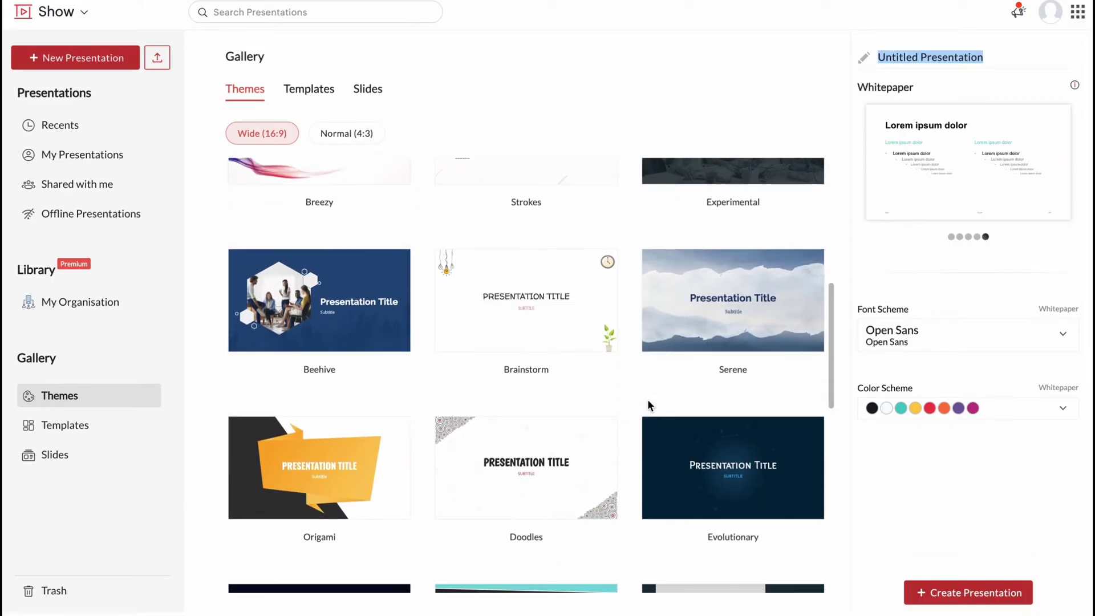
scroll(628, 402, "down", 3)
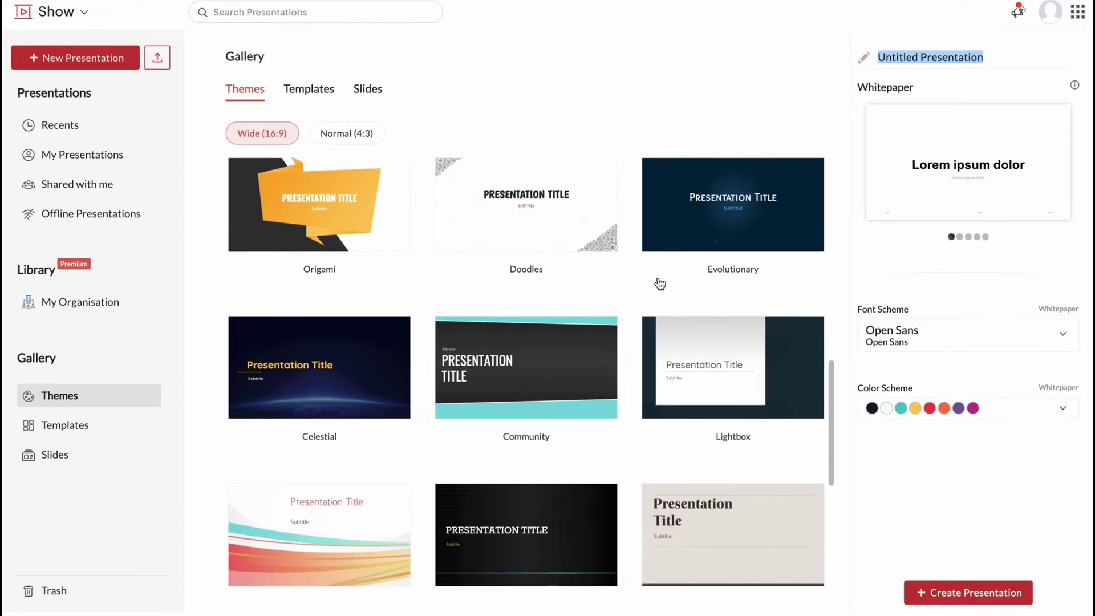
scroll(429, 351, "down", 2)
Browse the HR, Personal, Marketing, Education, Technology and Student template categories
left_click(83, 422)
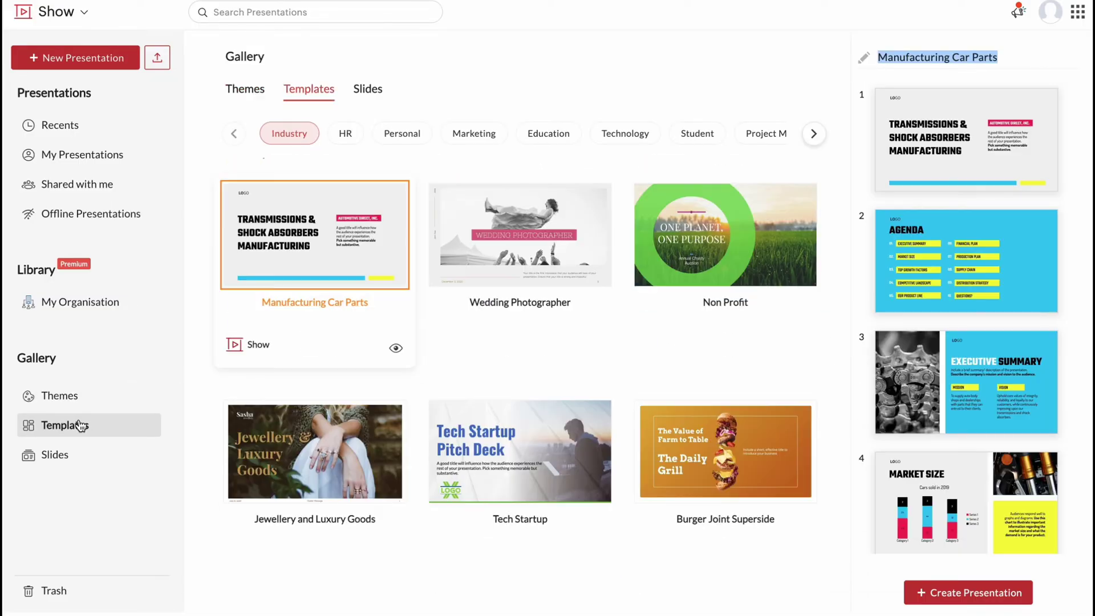
mouse_move(604, 333)
scroll(596, 362, "down", 2)
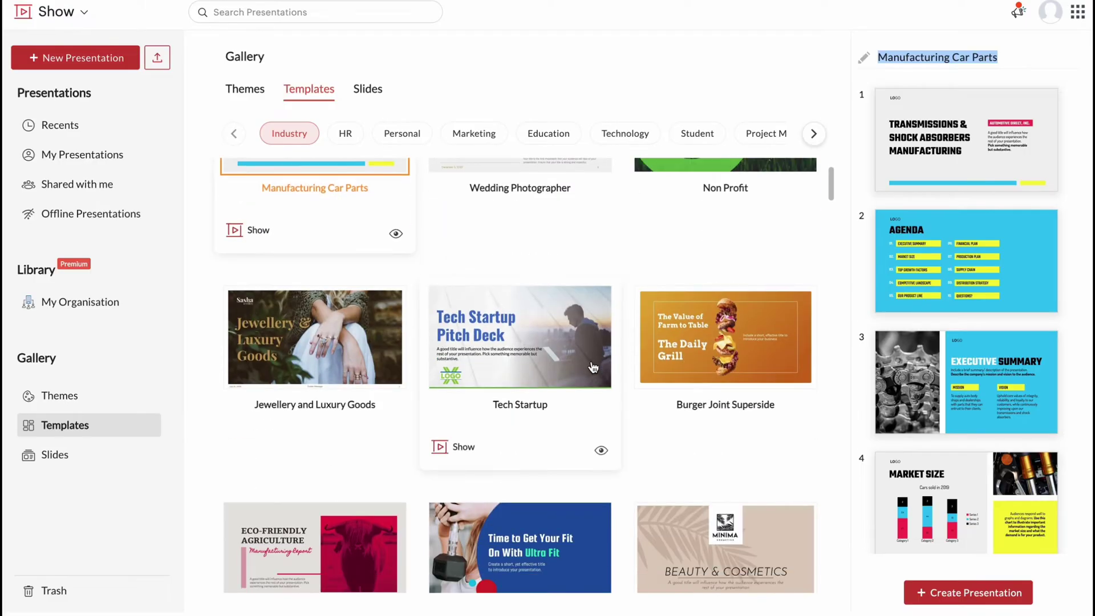
scroll(489, 324, "up", 2)
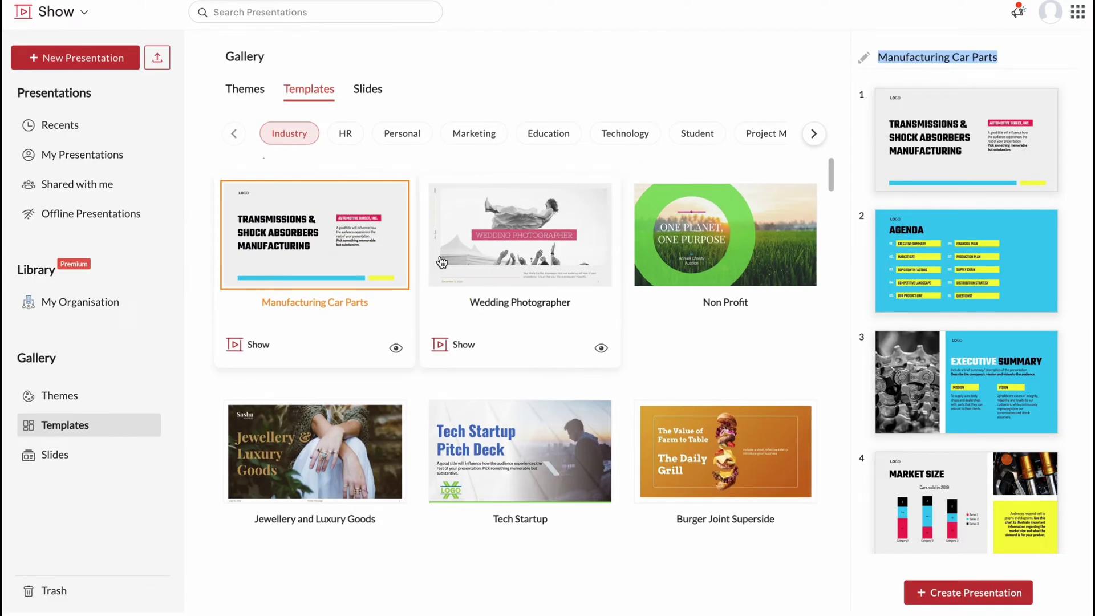
left_click(347, 139)
left_click(406, 140)
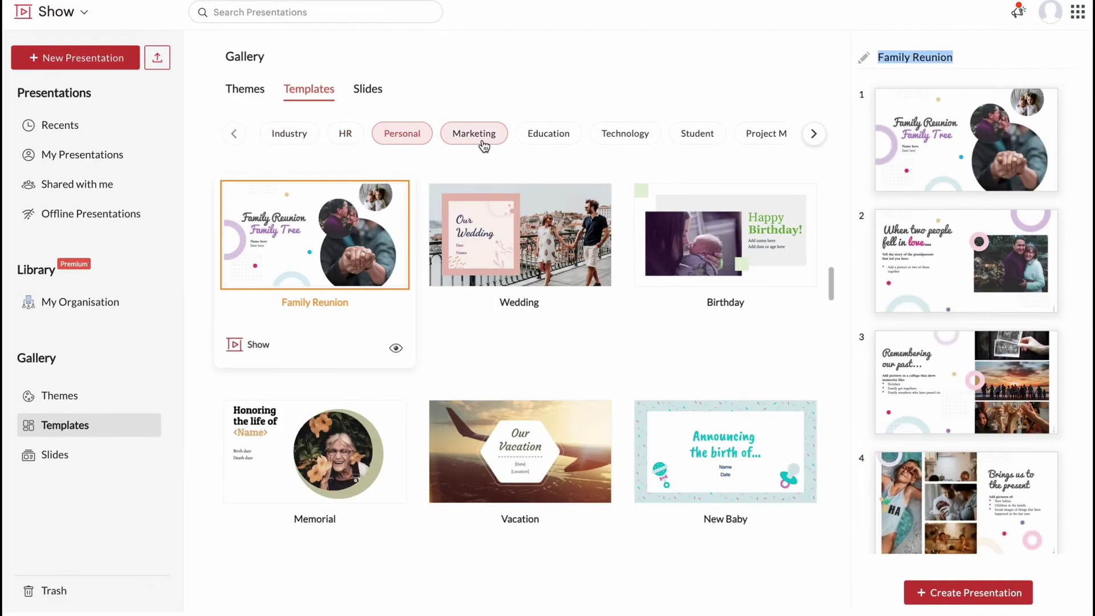
left_click(485, 142)
left_click(553, 138)
left_click(645, 140)
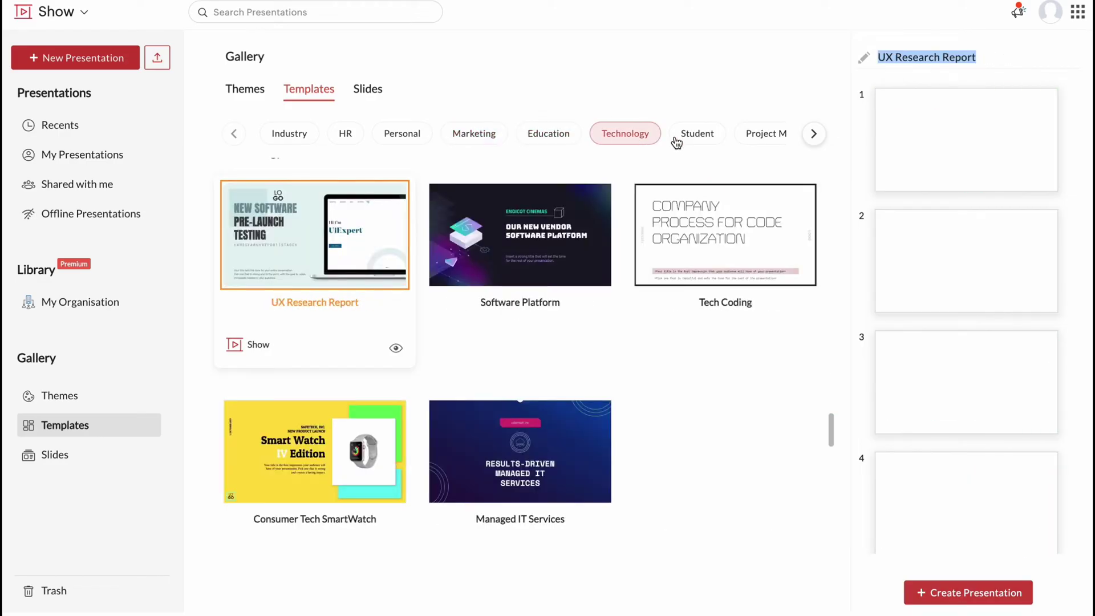
left_click(694, 146)
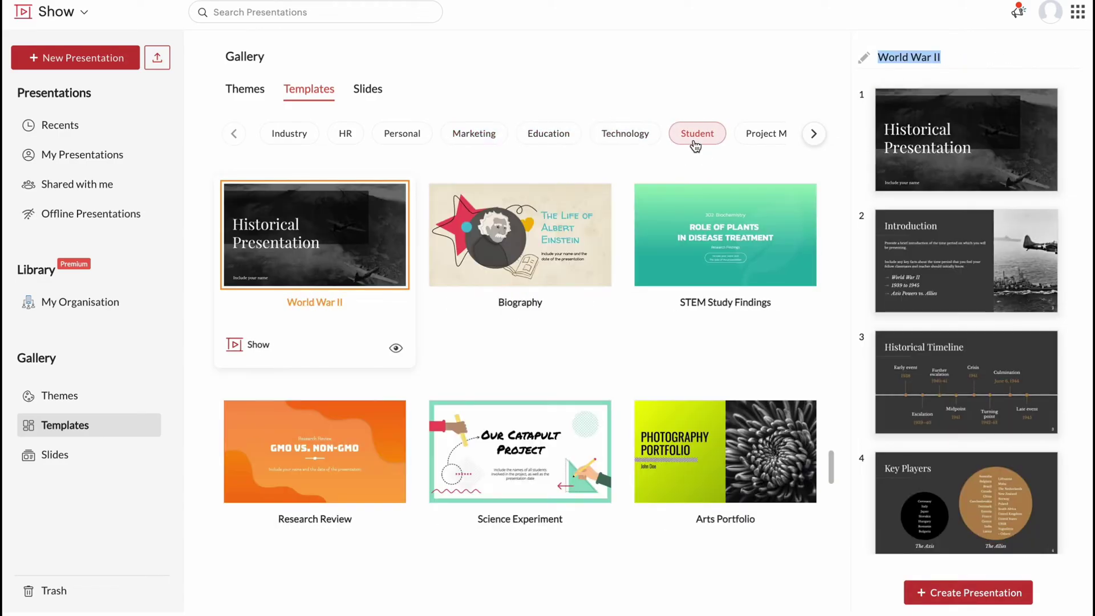
Switch the gallery to Themes and scroll the theme grid, ending back at the top
left_click(57, 455)
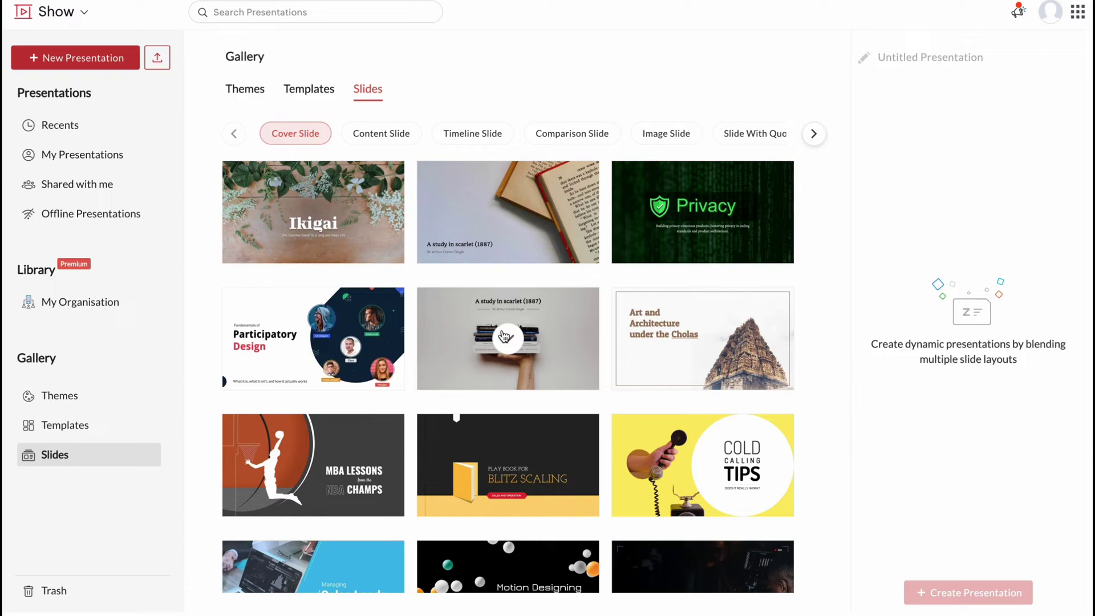
scroll(466, 308, "down", 1)
scroll(466, 308, "down", 6)
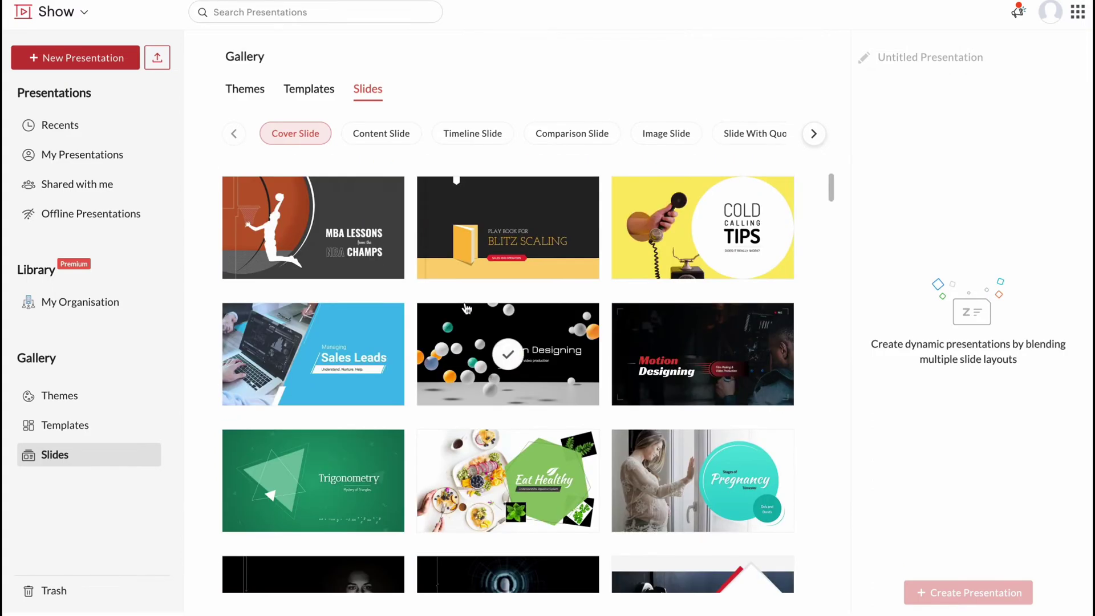
scroll(469, 270, "up", 1)
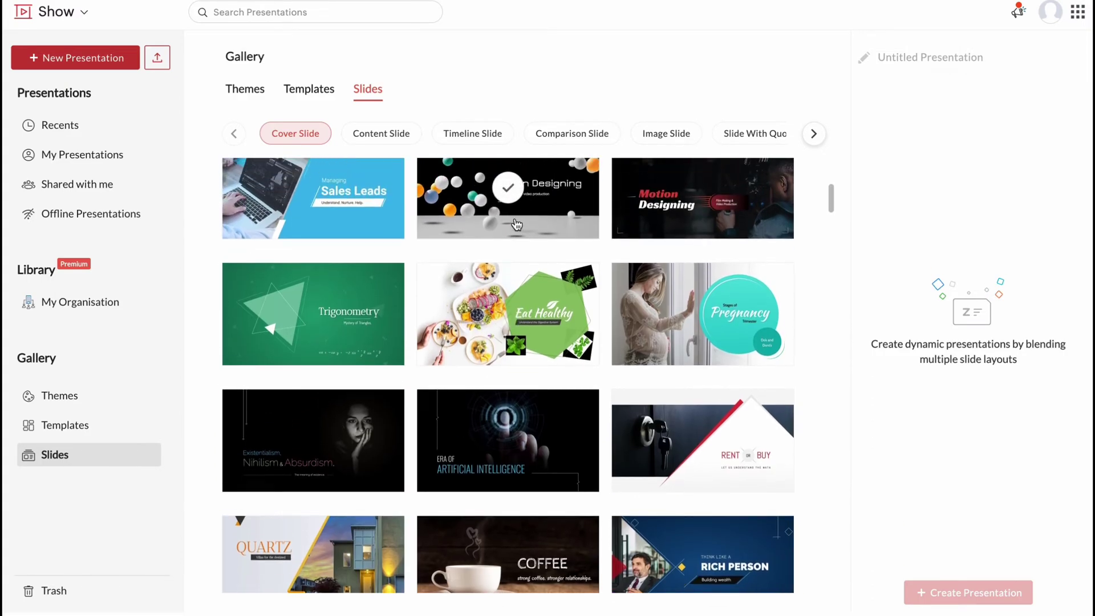
left_click(65, 403)
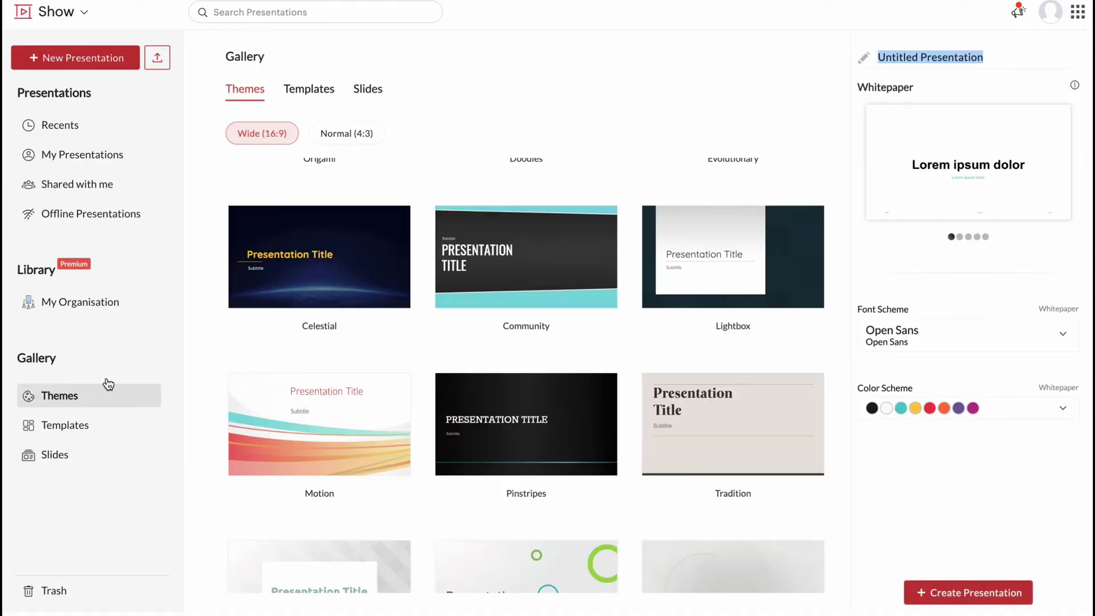
scroll(630, 397, "down", 5)
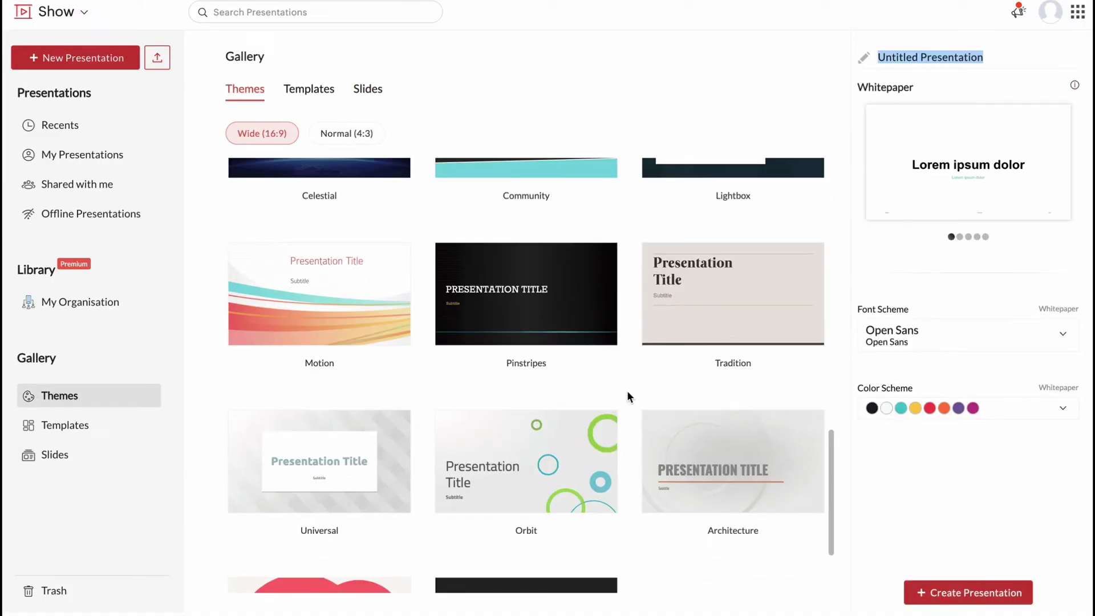
scroll(624, 394, "up", 15)
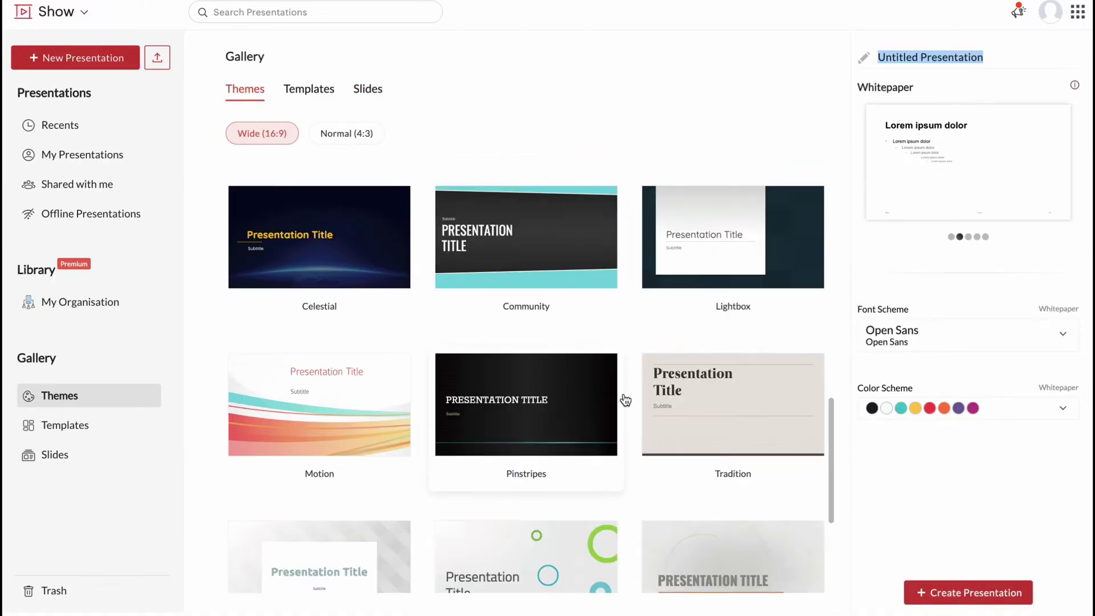
scroll(377, 237, "up", 1)
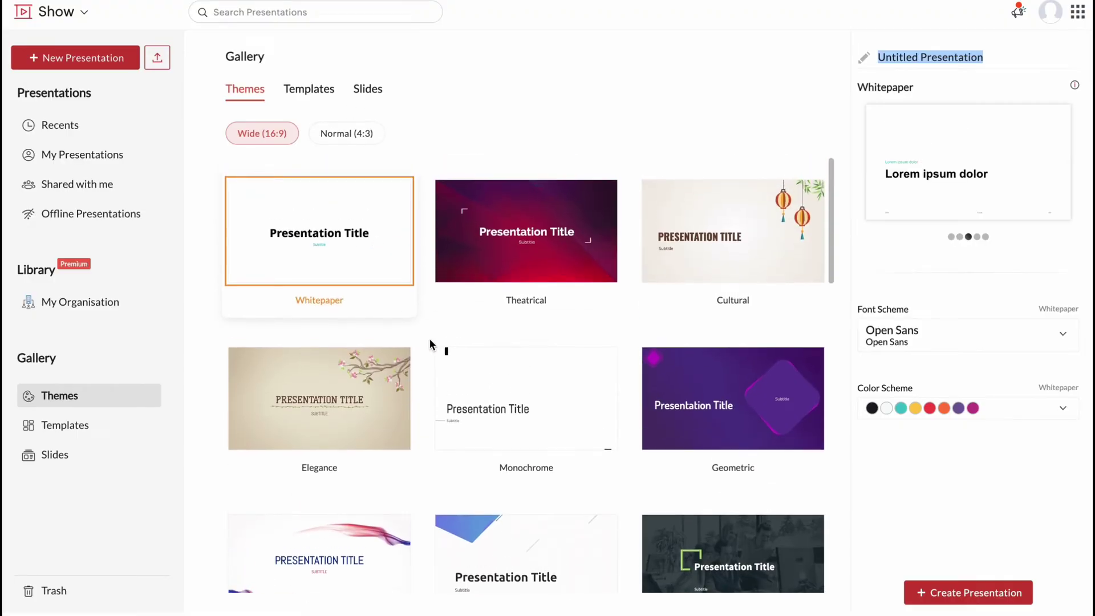
Pick the Theatrical theme and create a new presentation from it
left_click(537, 261)
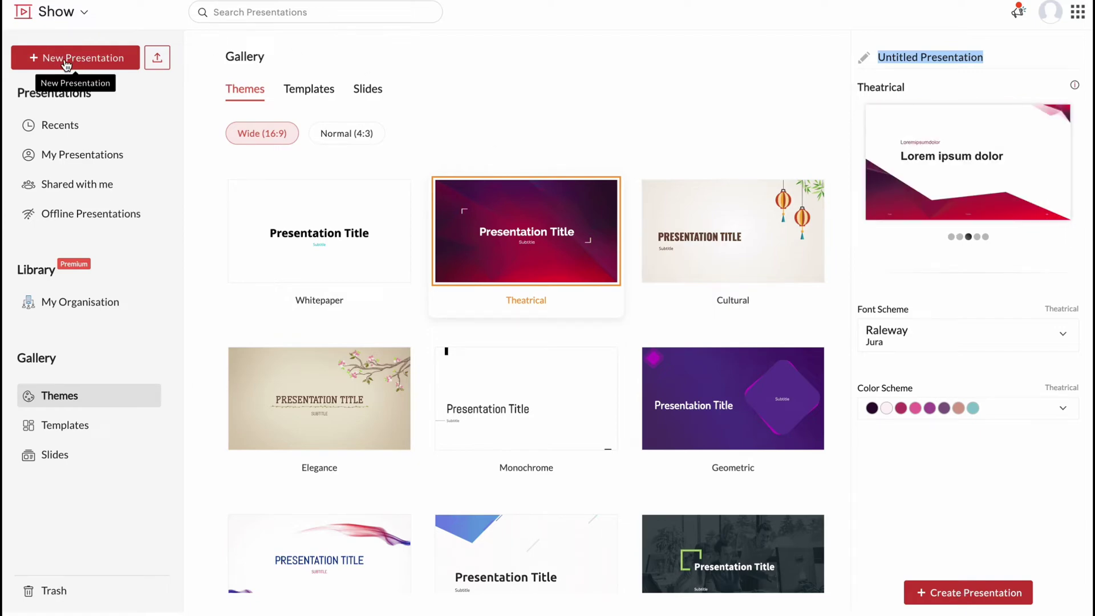
left_click(964, 594)
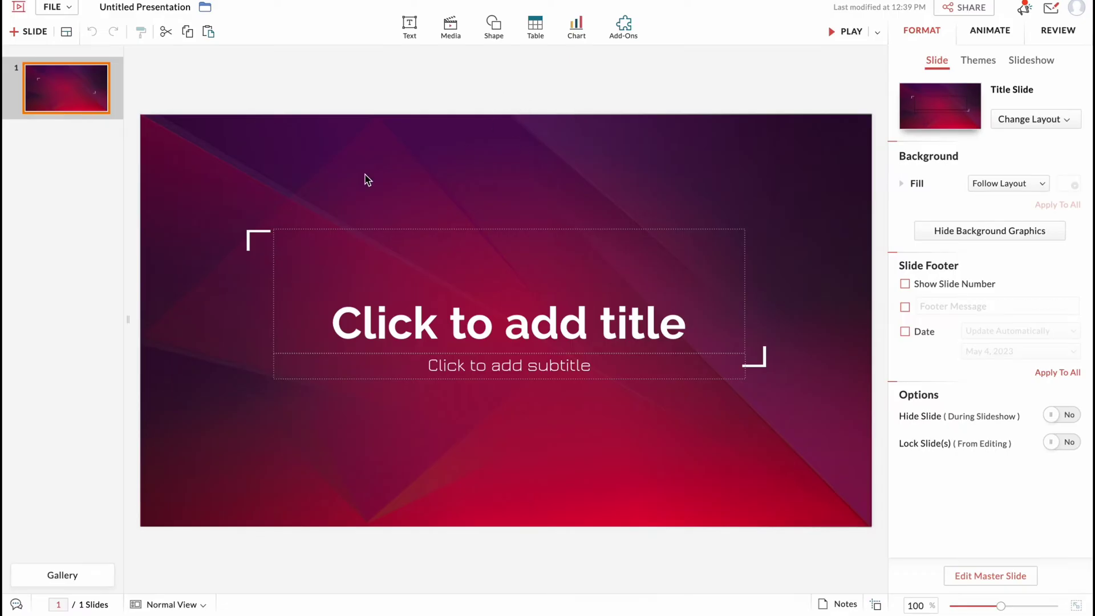
Add a second slide after the Theatrical title slide
left_click(436, 92)
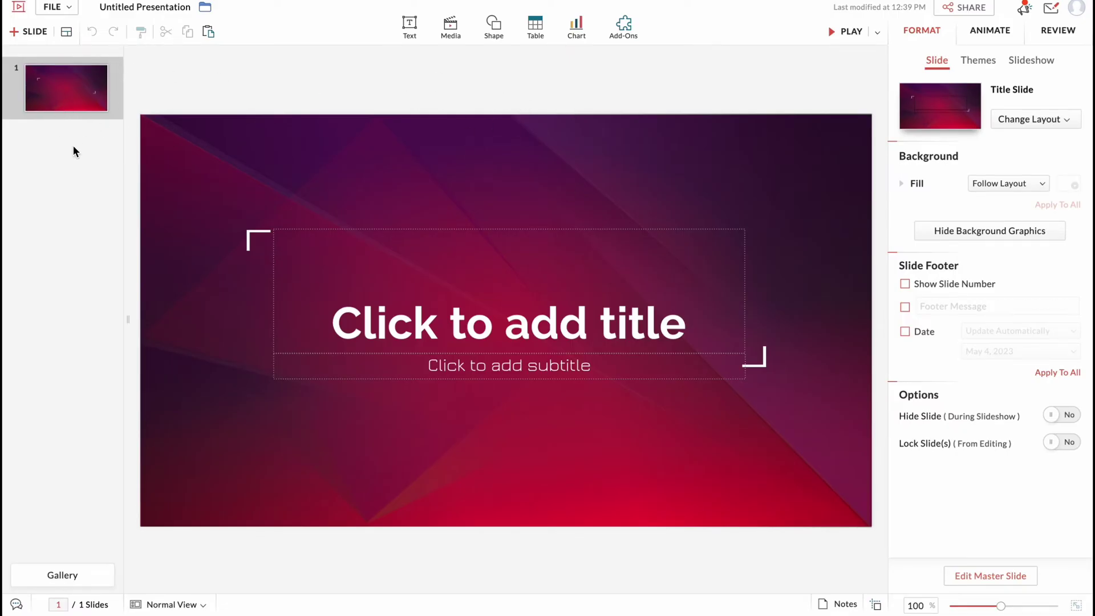
left_click(25, 34)
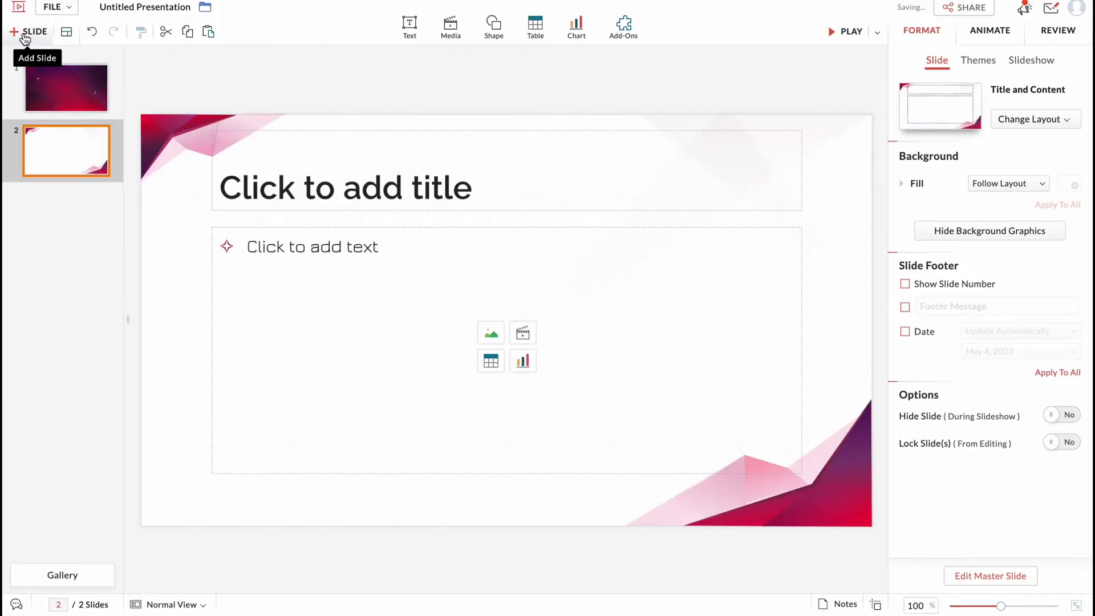
right_click(74, 150)
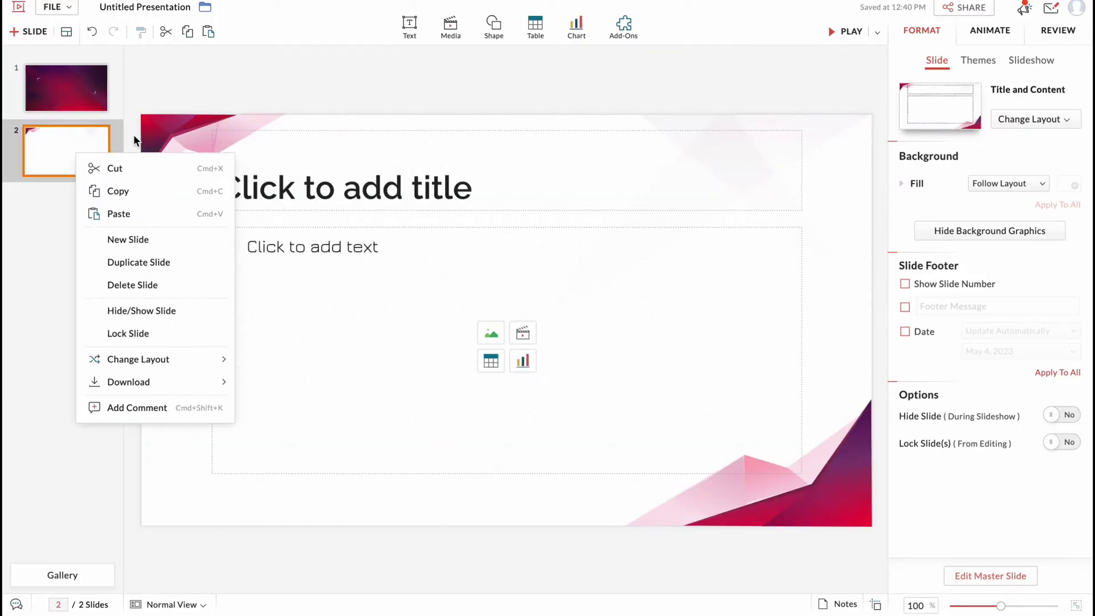
left_click(183, 85)
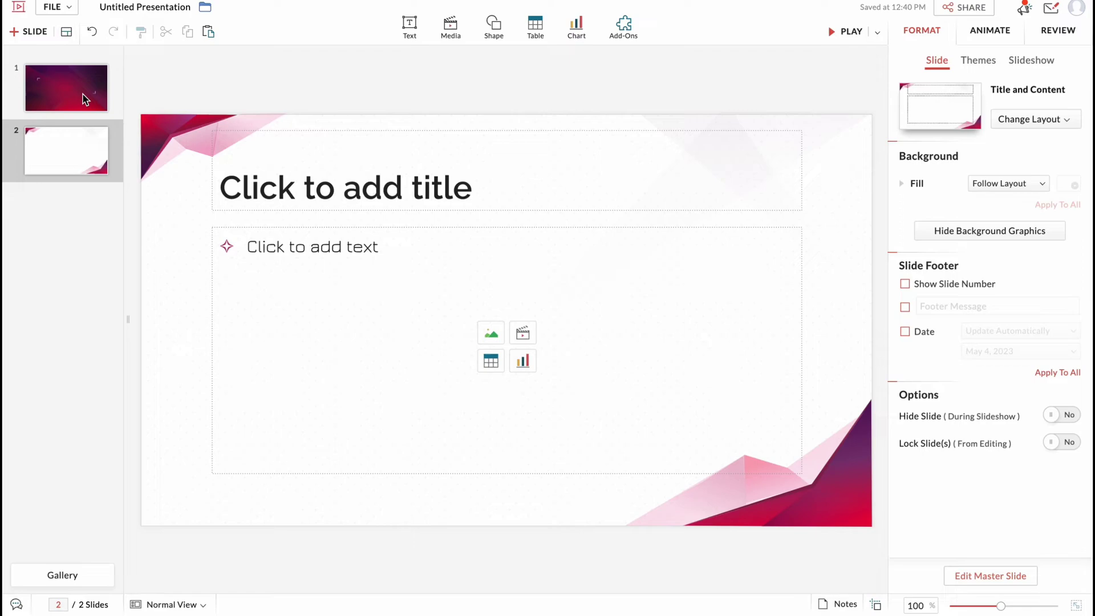
Browse slide 2's Change Layout and More Layouts options, keeping the Title and Content layout
right_click(69, 155)
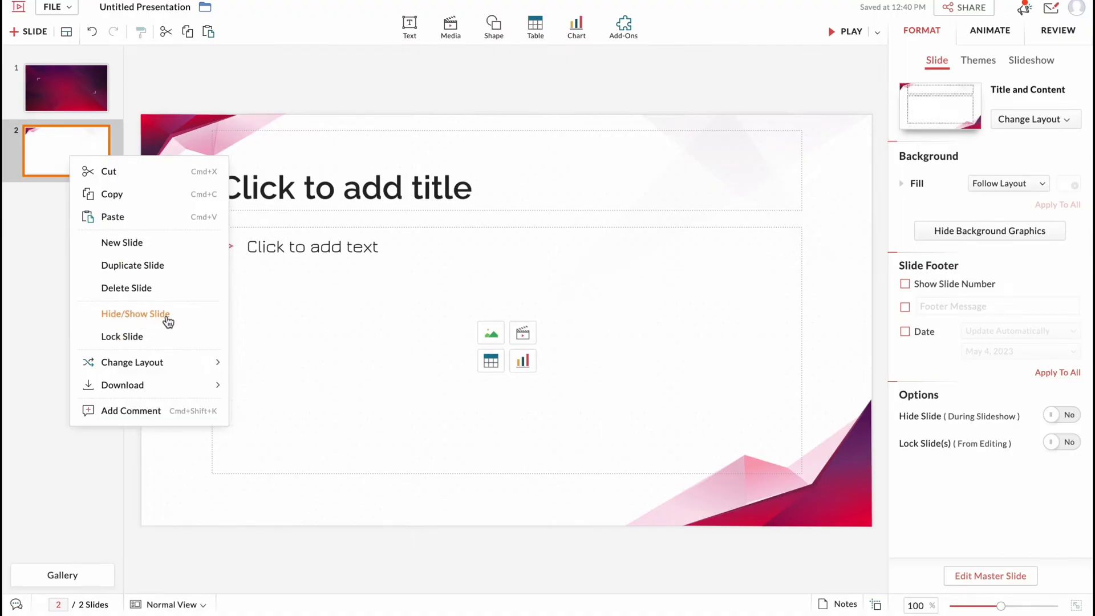
mouse_move(160, 374)
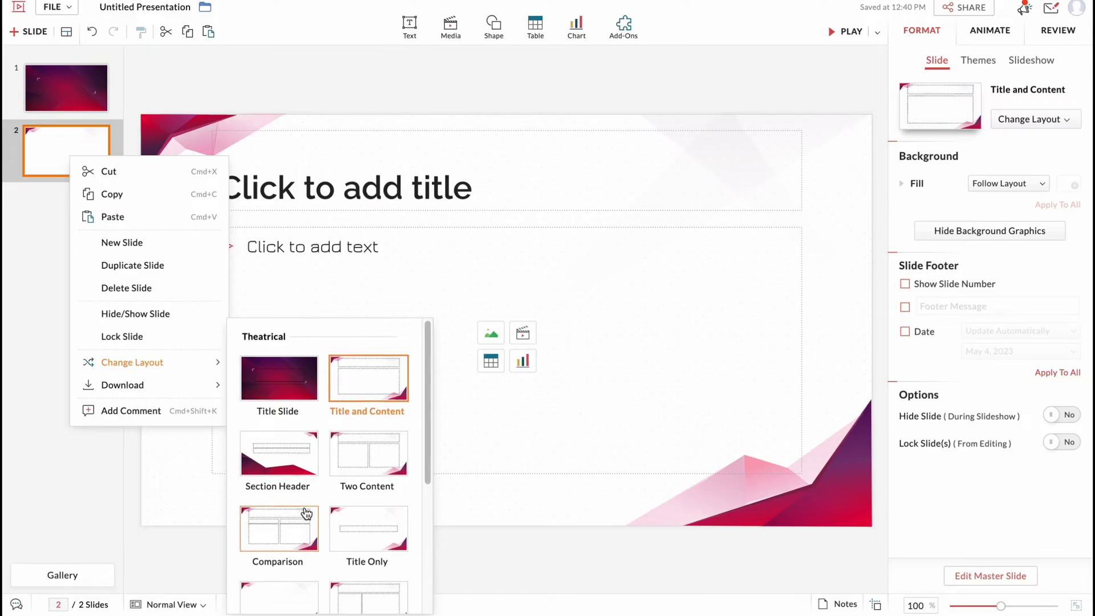
scroll(363, 443, "down", 1)
scroll(361, 444, "down", 3)
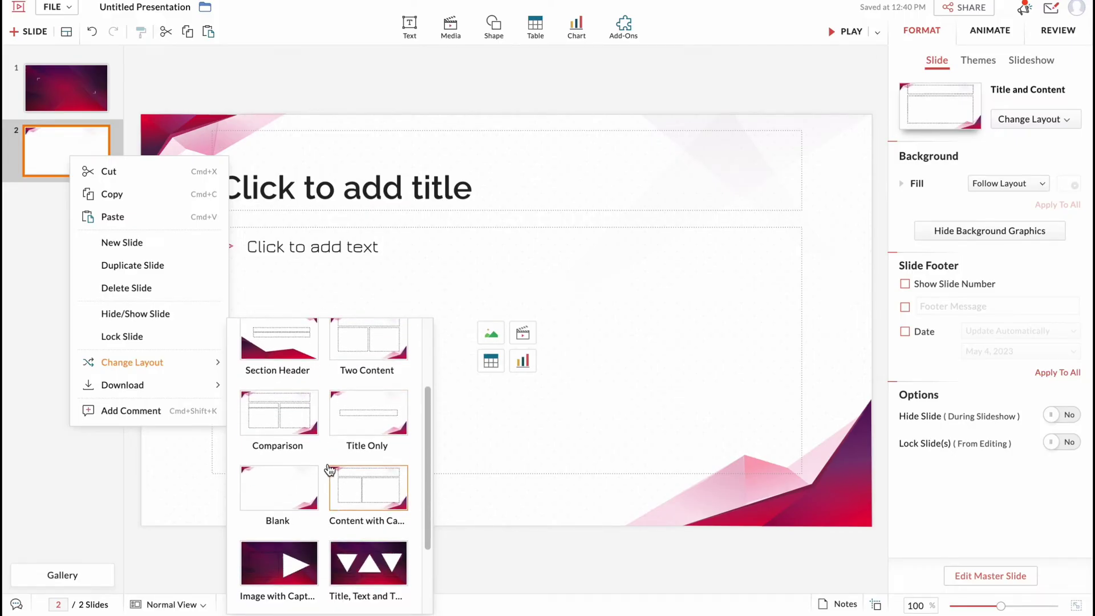
scroll(324, 463, "down", 3)
mouse_move(123, 381)
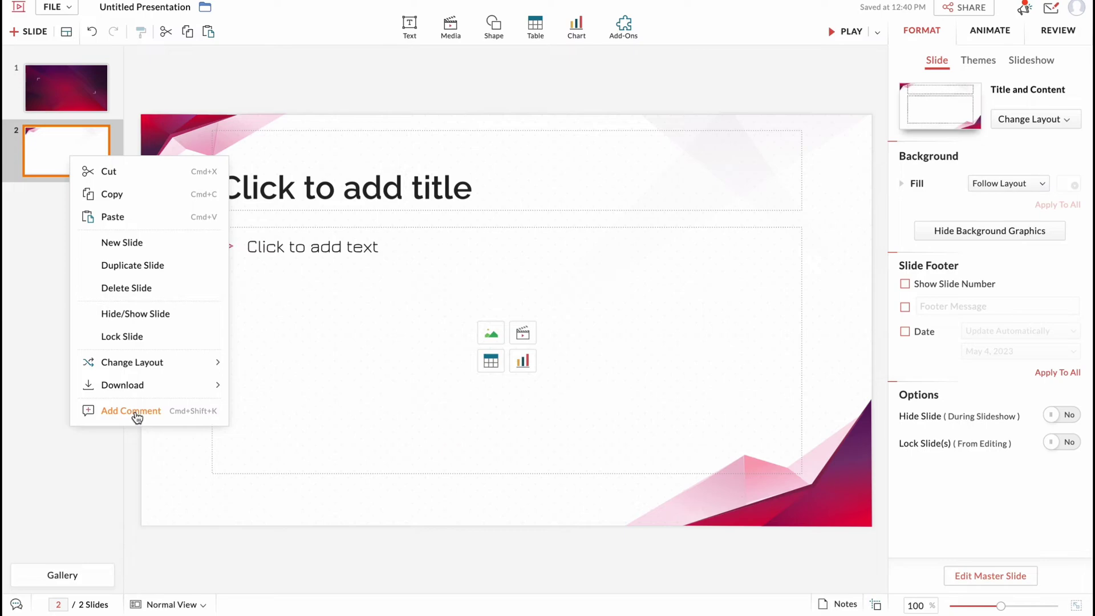
left_click(193, 75)
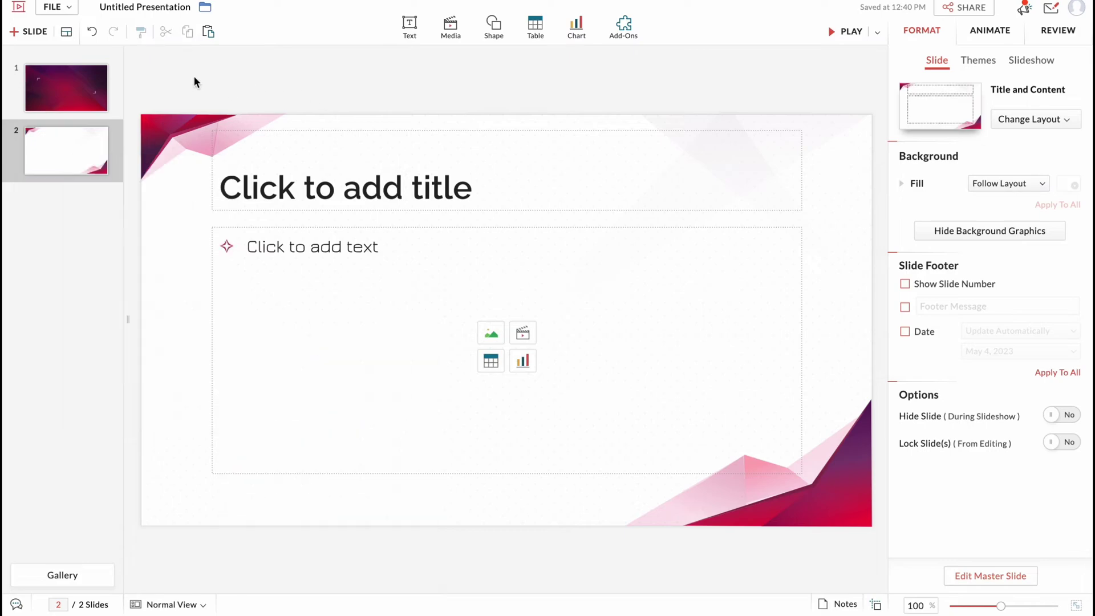
left_click(66, 33)
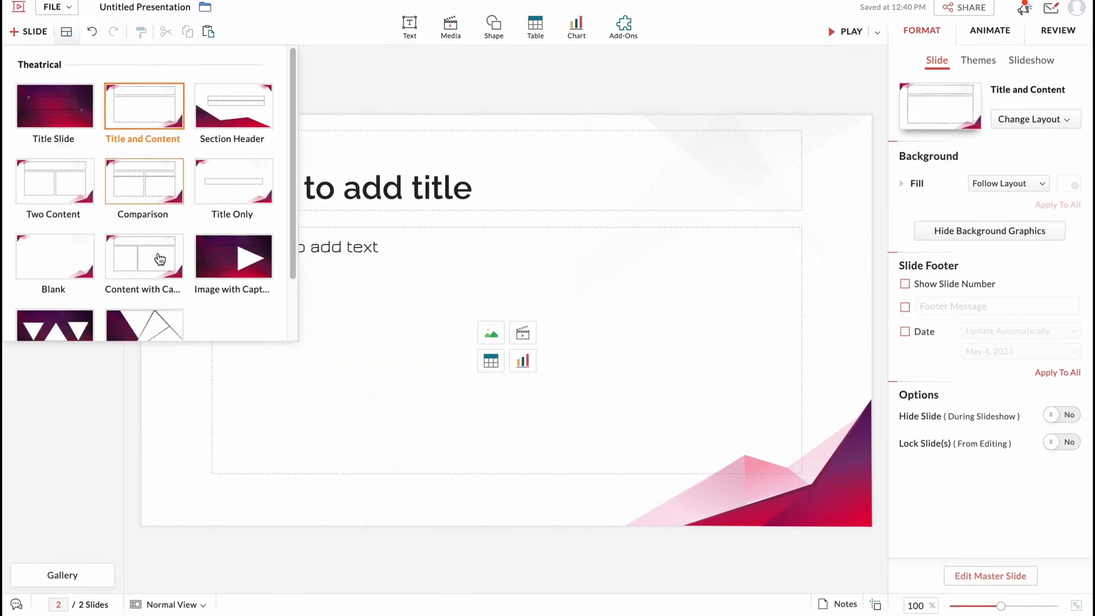
scroll(156, 245, "down", 2)
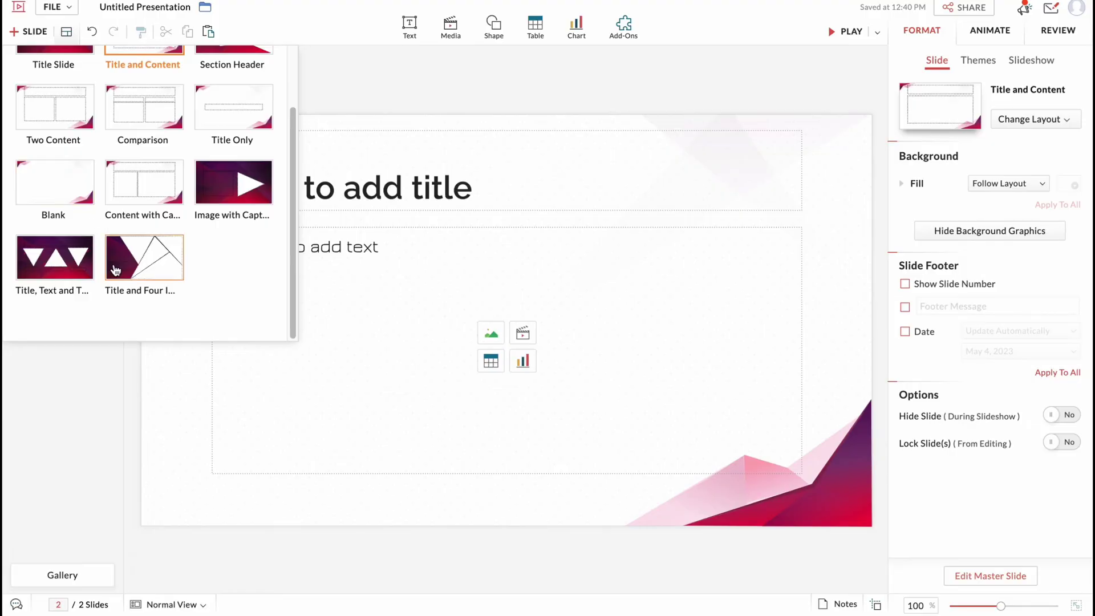
left_click(96, 167)
right_click(84, 164)
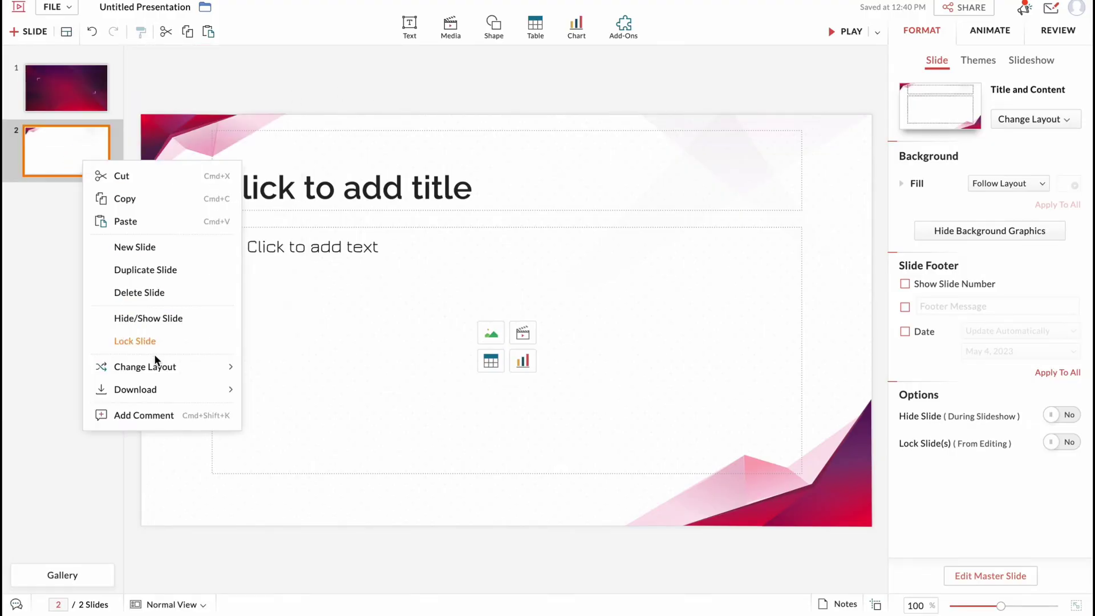
left_click(163, 72)
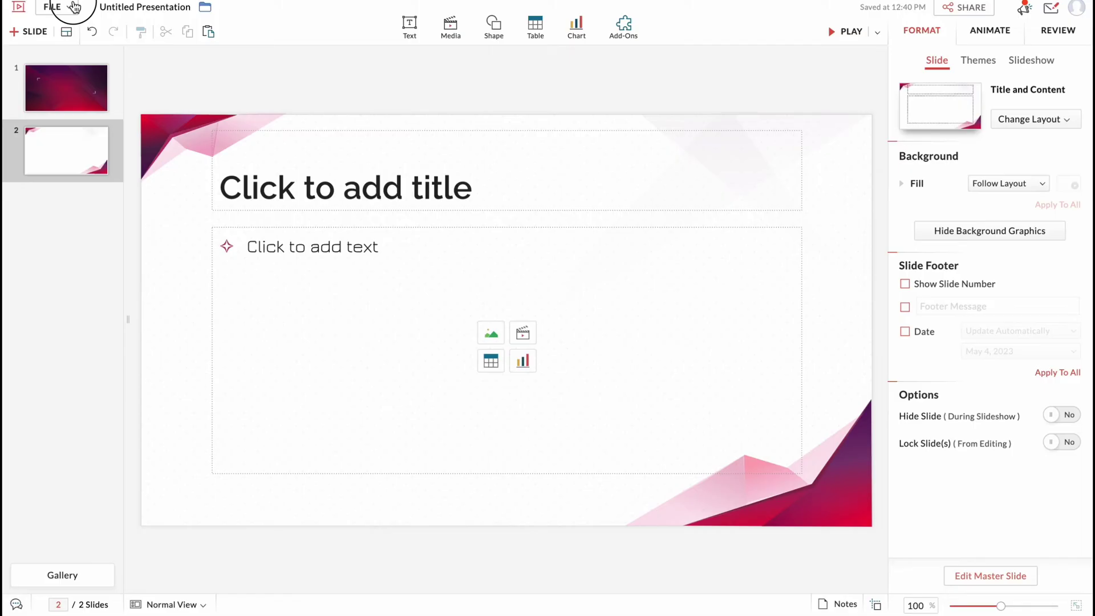
Replace the name 'Untitled Presentation' with 'HelperMan 1'
double_click(100, 6)
key("ctrl+a")
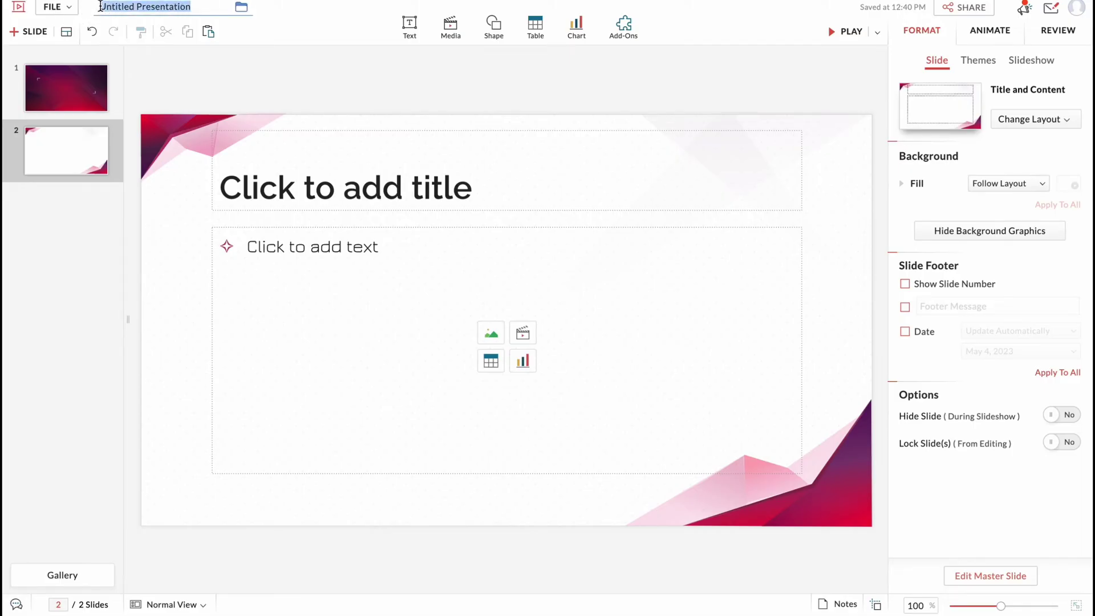
type("Helpe")
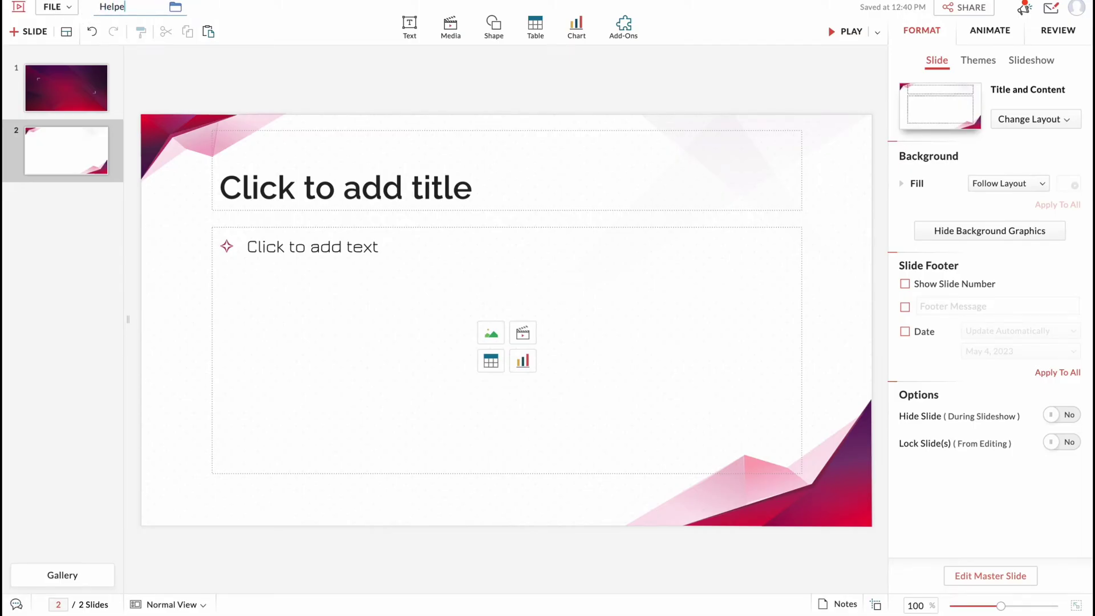
type("rMan 1")
left_click(238, 88)
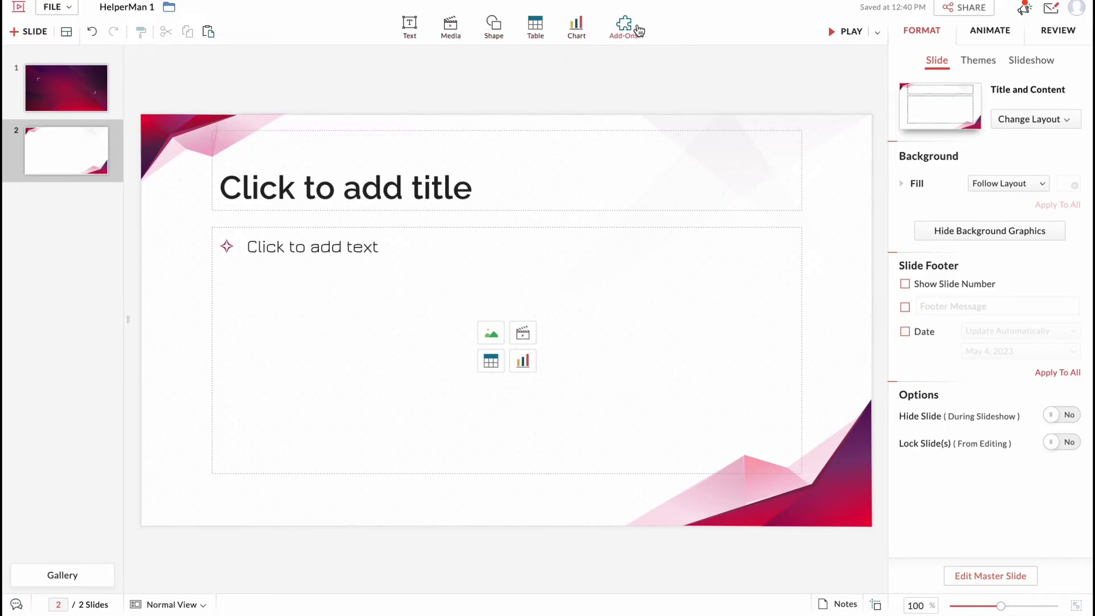
Type 'SLIDE 1' into slide 2's title placeholder
left_click(353, 200)
left_click(137, 170)
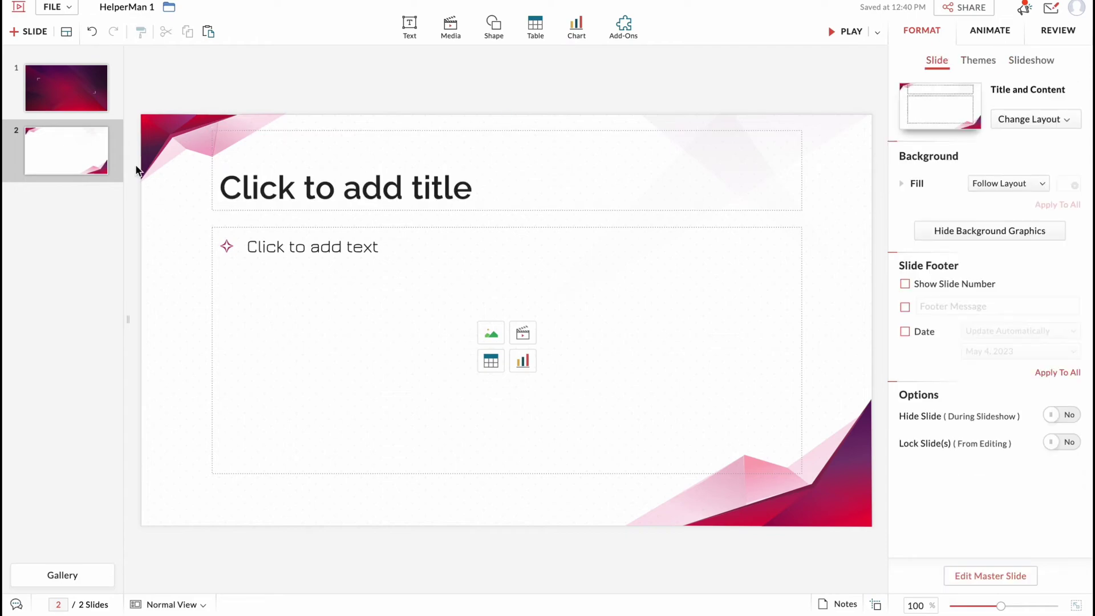
left_click(284, 196)
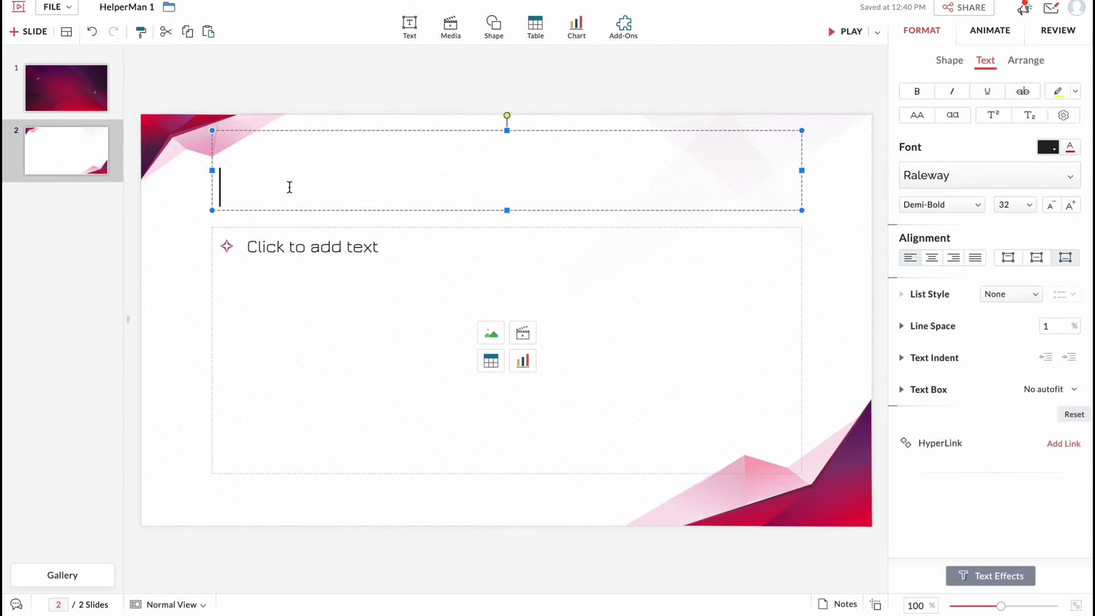
left_click(167, 204)
left_click(342, 186)
type("SLIDE 1")
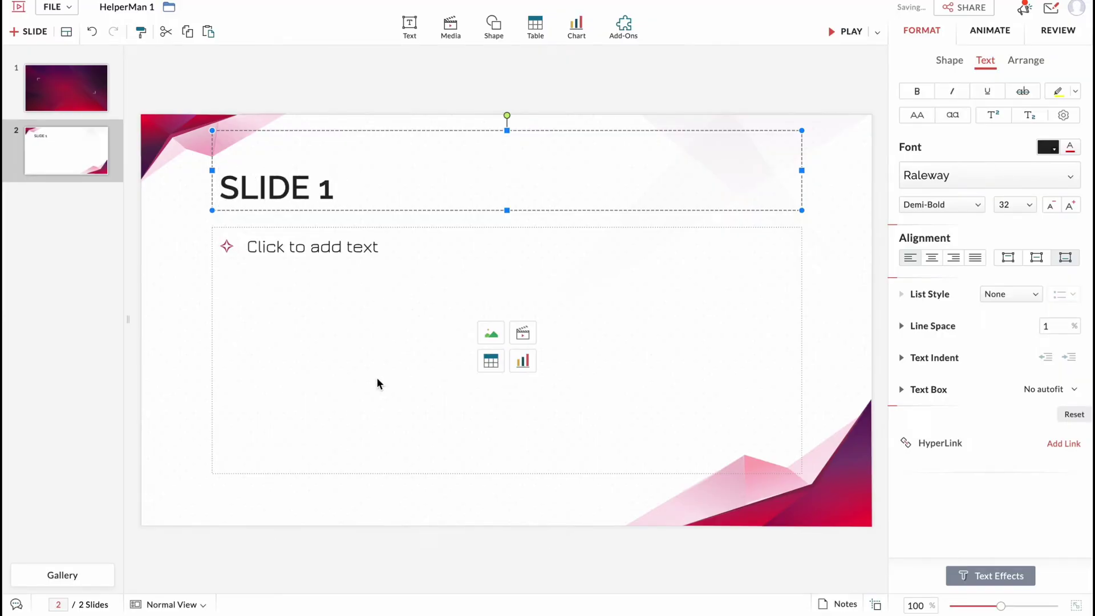
left_click(338, 252)
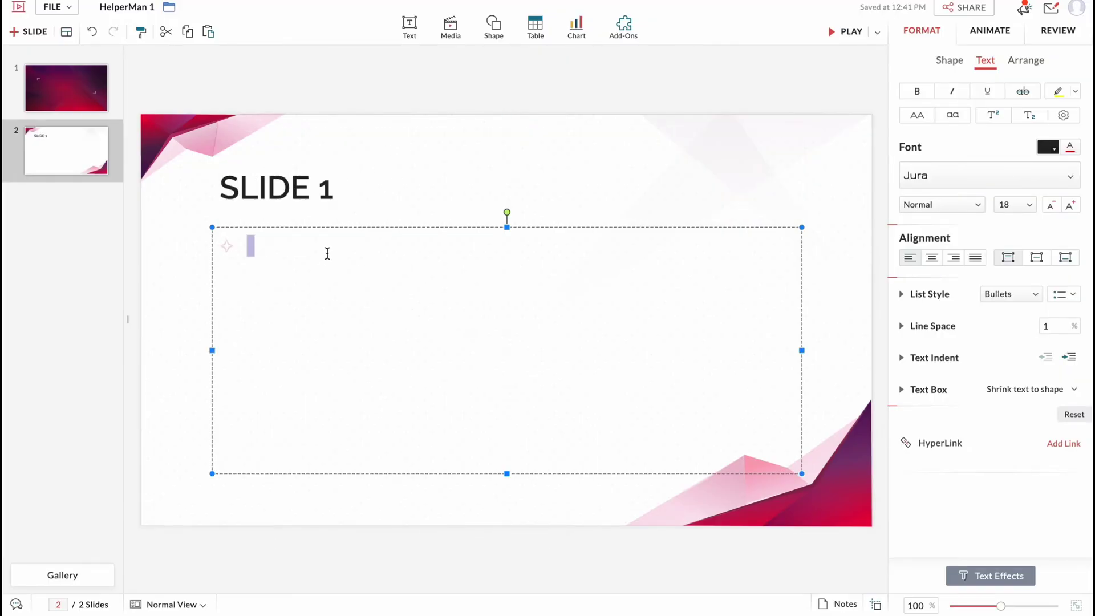
left_click(335, 190)
Make the title bold, italic and underlined, centre it, and keep the Raleway font
double_click(270, 180)
left_click(270, 181)
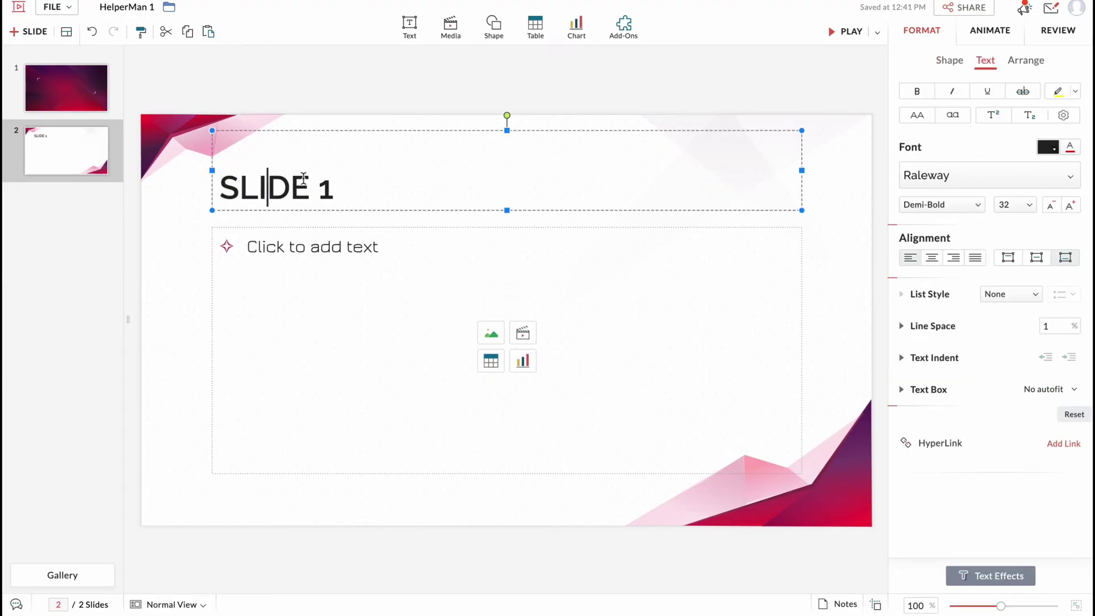
left_click_drag(337, 187, 183, 189)
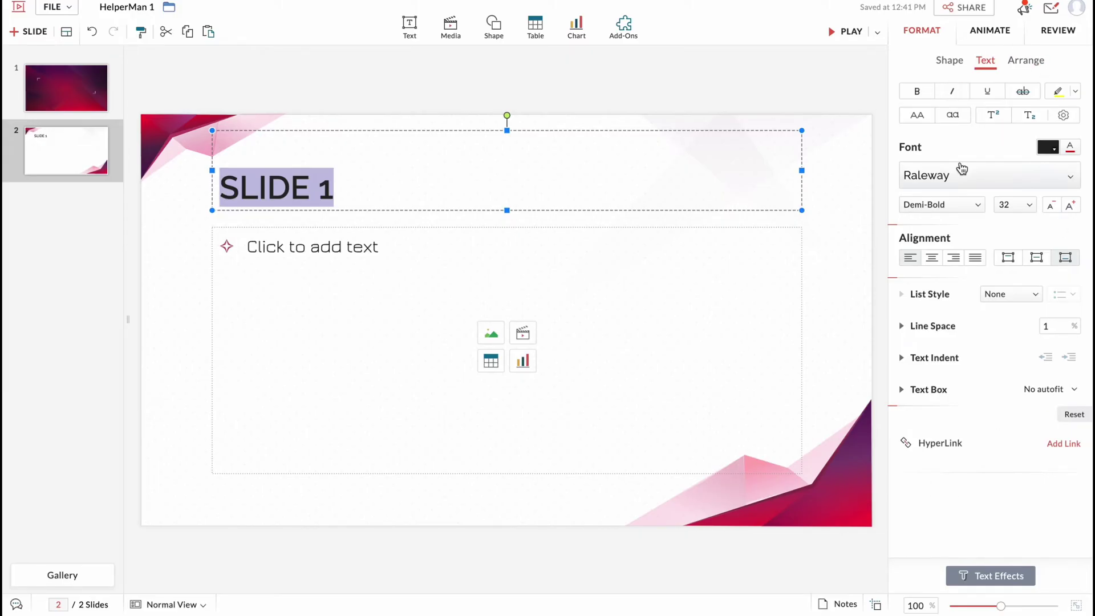
left_click(917, 92)
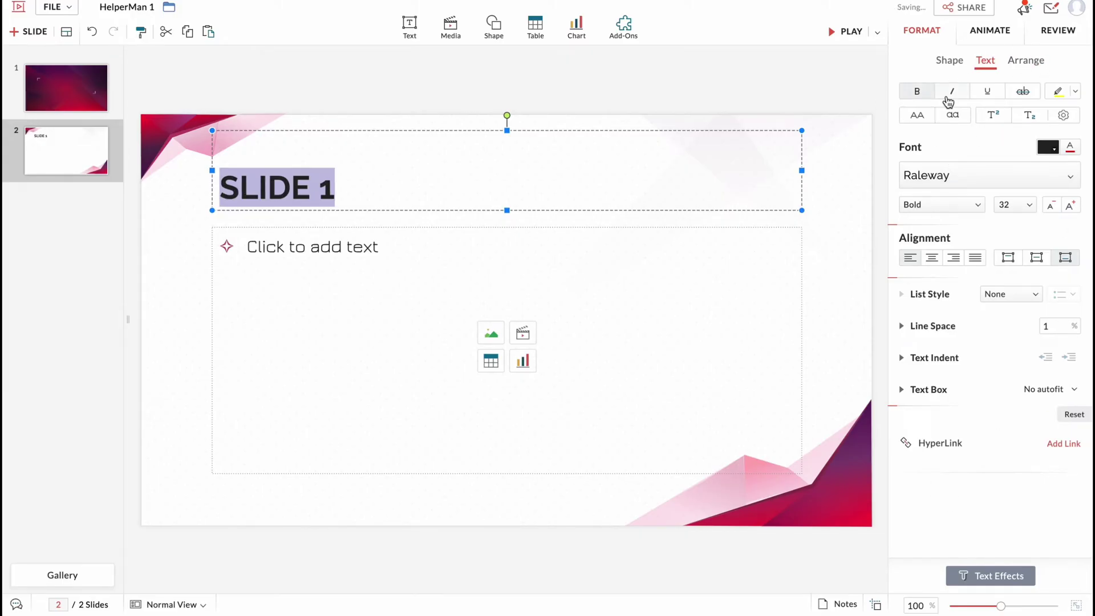
left_click(950, 92)
left_click(987, 93)
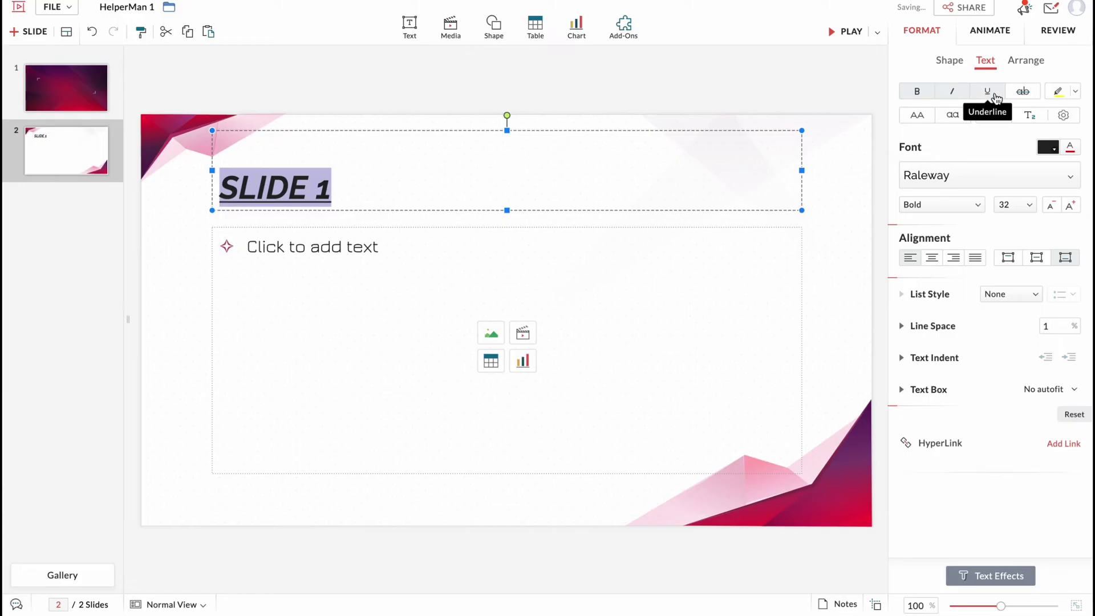
left_click(938, 266)
left_click(950, 184)
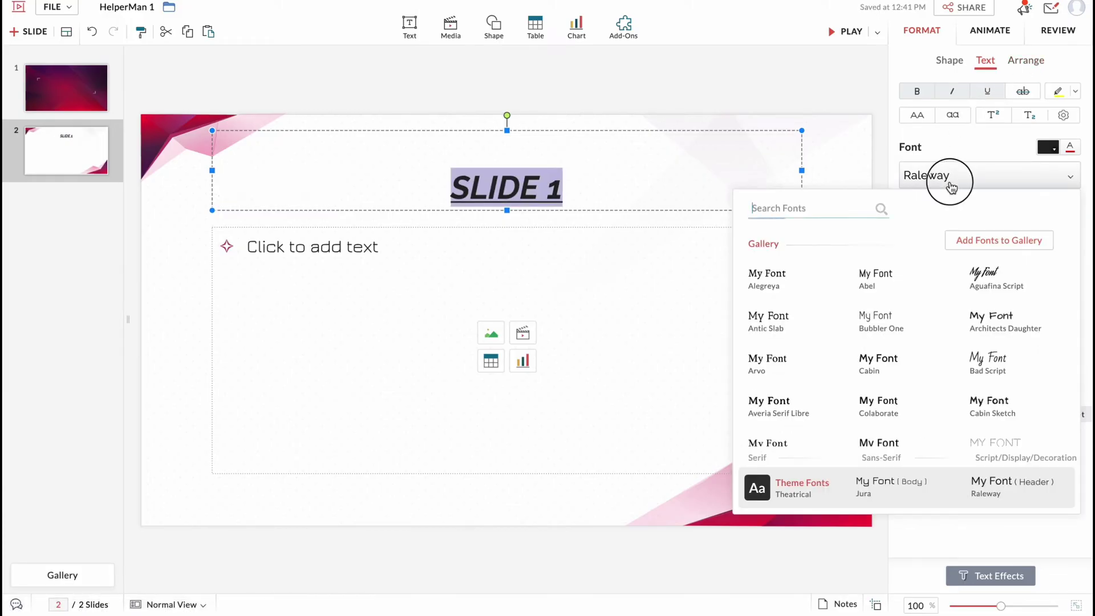
left_click(950, 184)
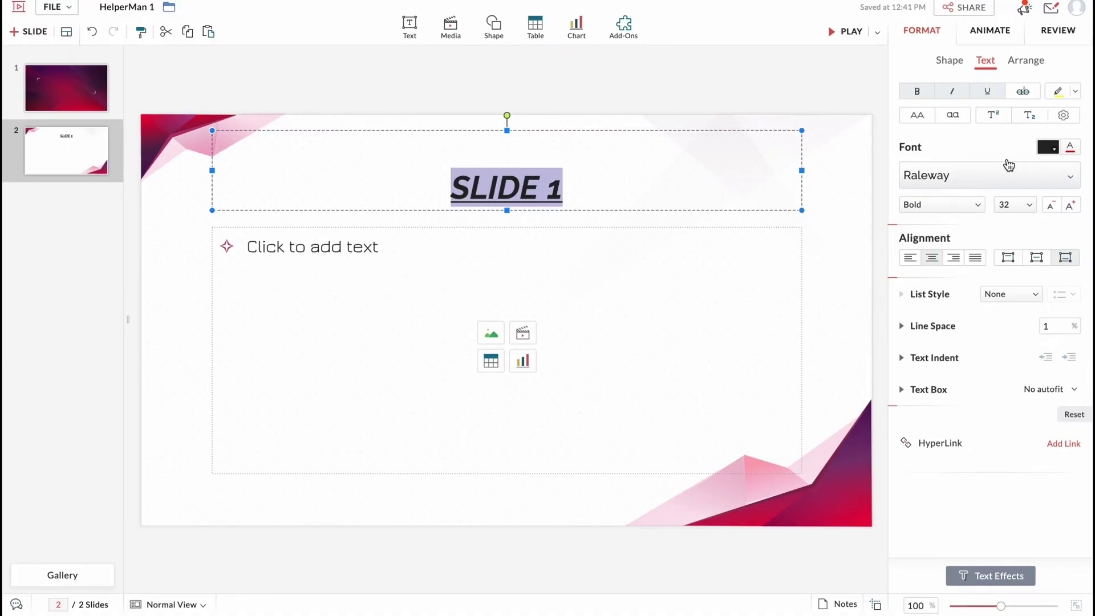
Give the title an Appear entrance played by Letter, then test it in a slideshow
left_click(991, 32)
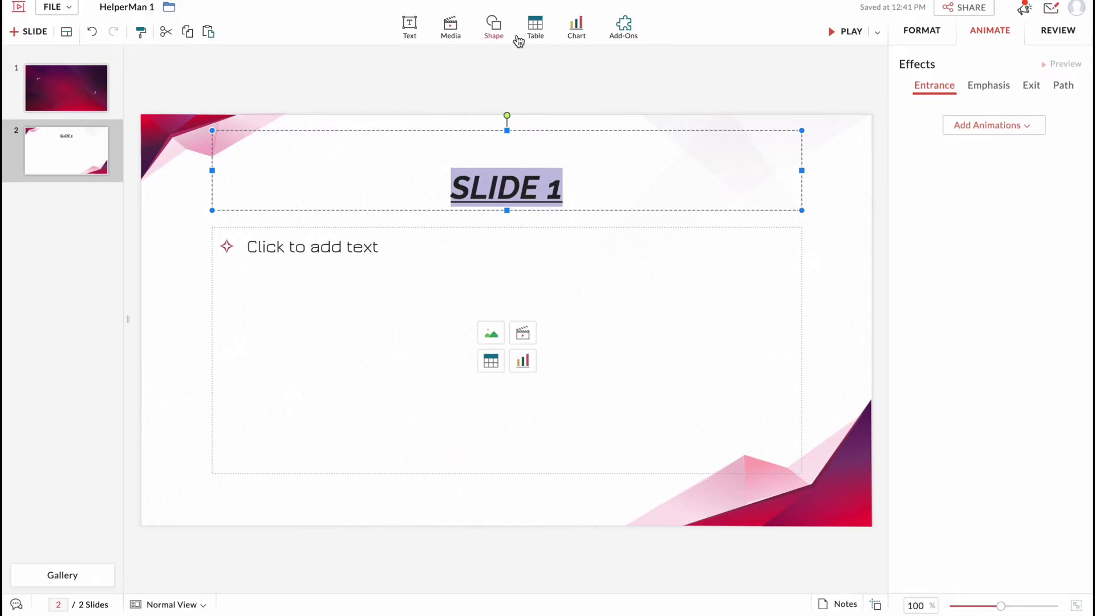
left_click(1007, 130)
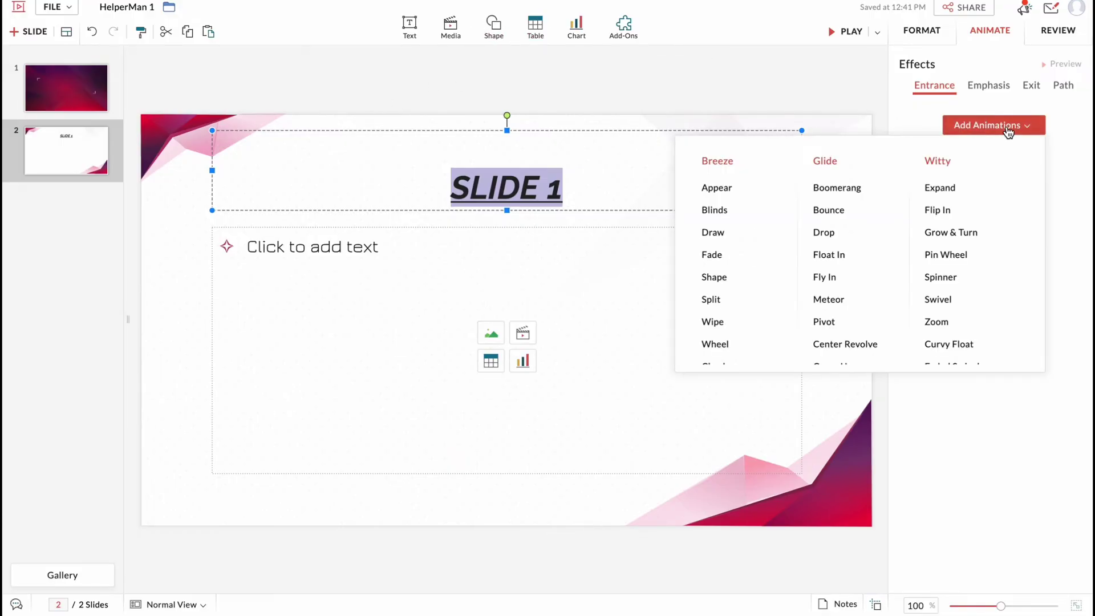
left_click(717, 188)
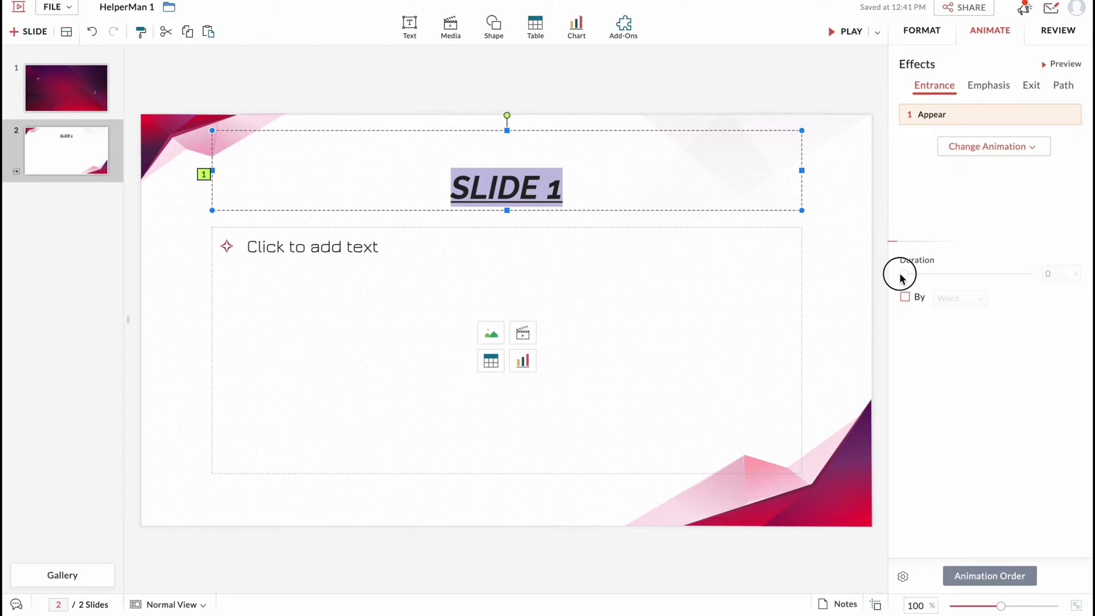
left_click(905, 296)
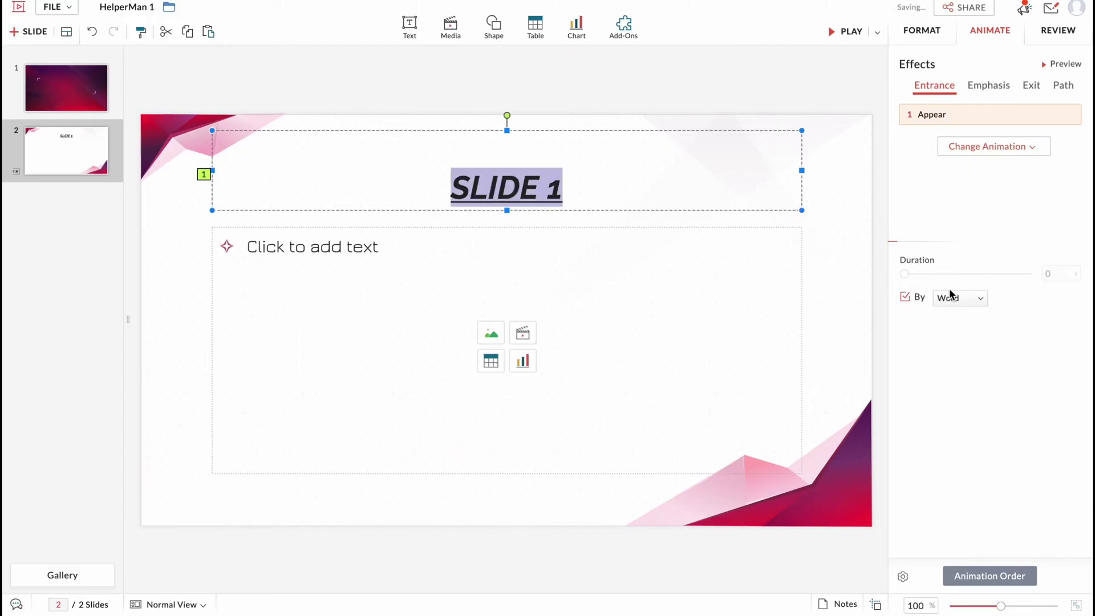
left_click(968, 298)
left_click(960, 344)
left_click(622, 76)
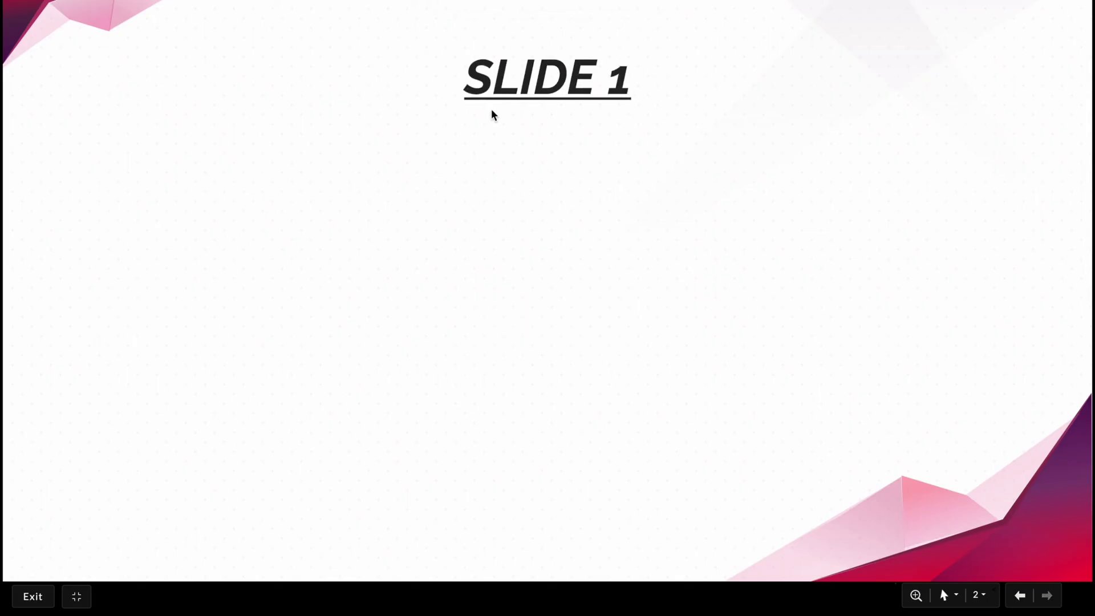
key("Escape")
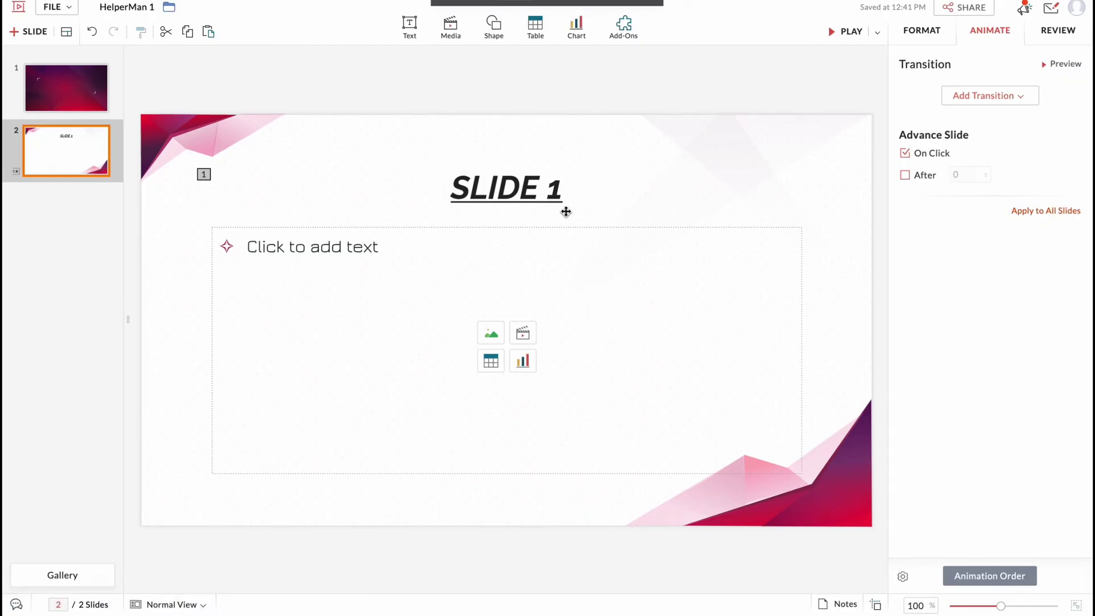
Delete the empty content placeholder and place a square at the left, below the title
left_click(299, 227)
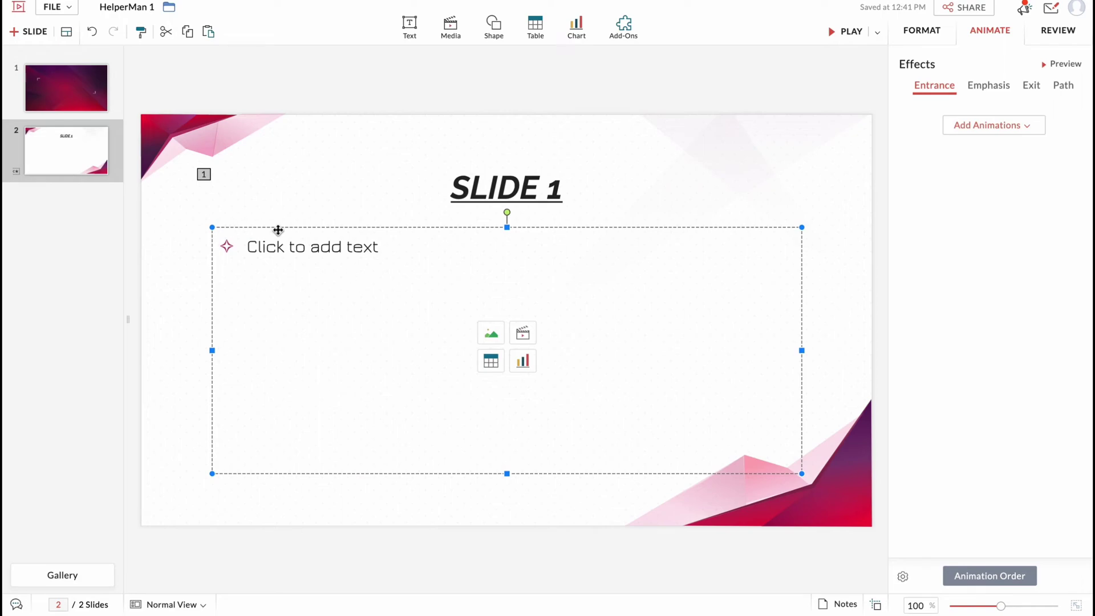
key("Delete")
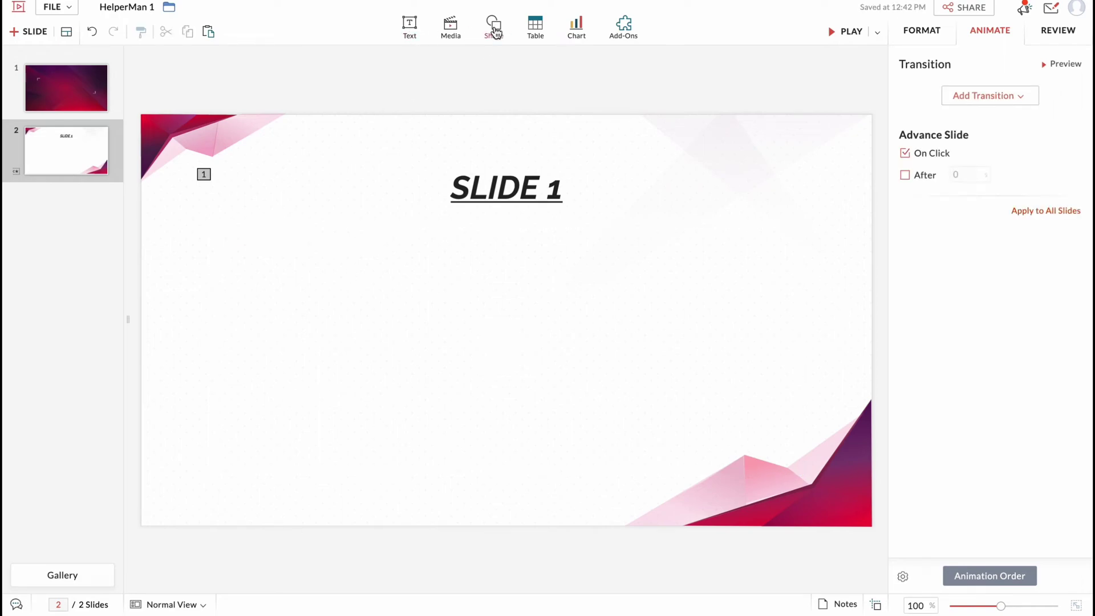
left_click(494, 31)
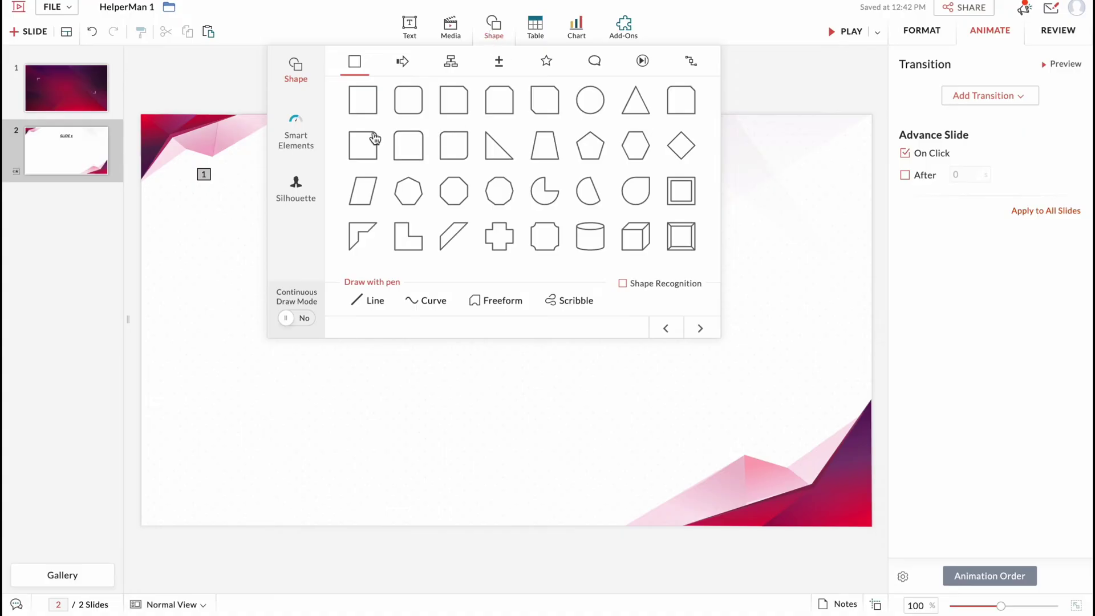
left_click(362, 100)
left_click_drag(523, 310, 299, 247)
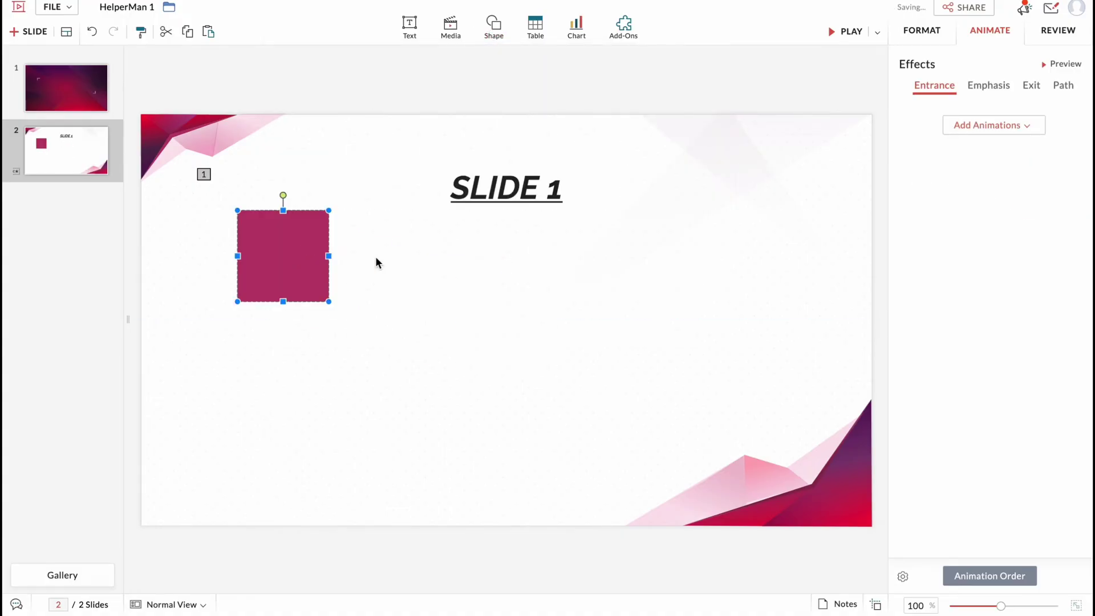
Draw a horizontal line right of the square and place a pie shape at its end
left_click(494, 25)
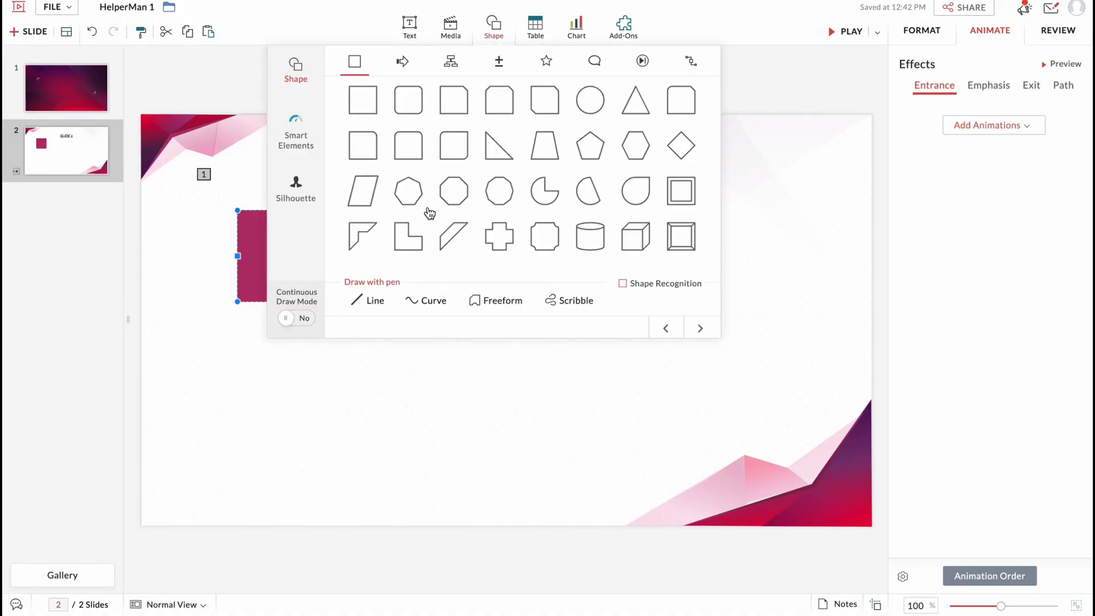
scroll(607, 194, "down", 3)
left_click(367, 300)
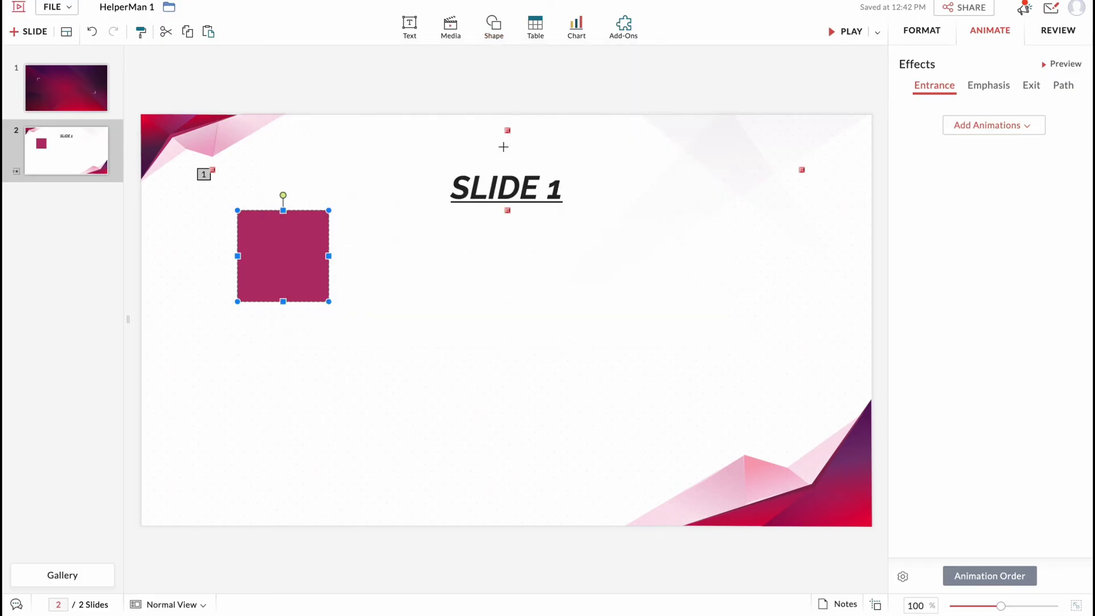
left_click_drag(349, 254, 512, 254)
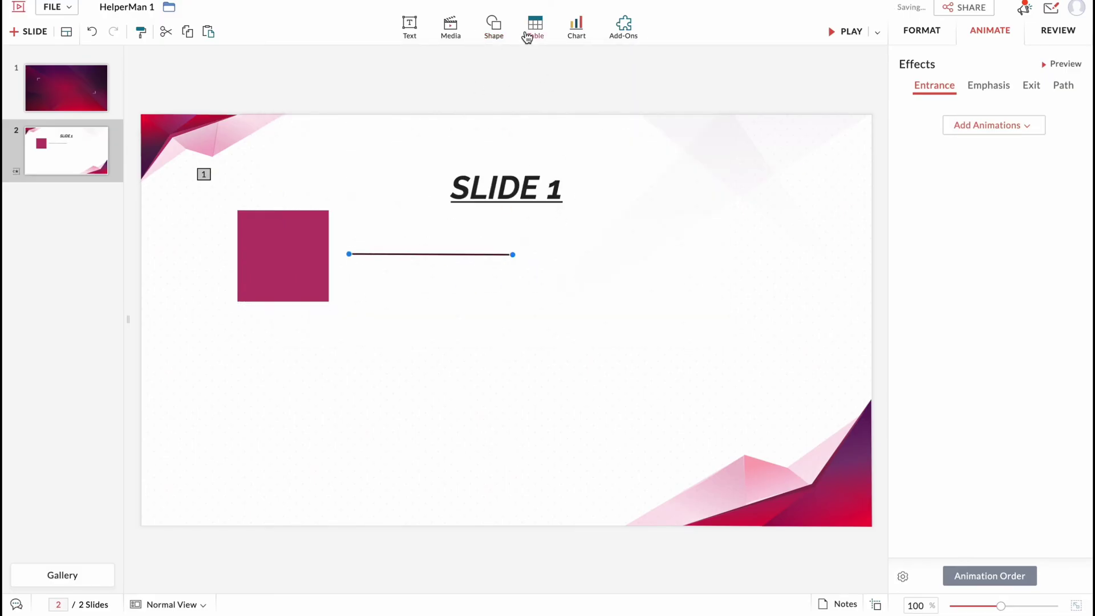
left_click(493, 26)
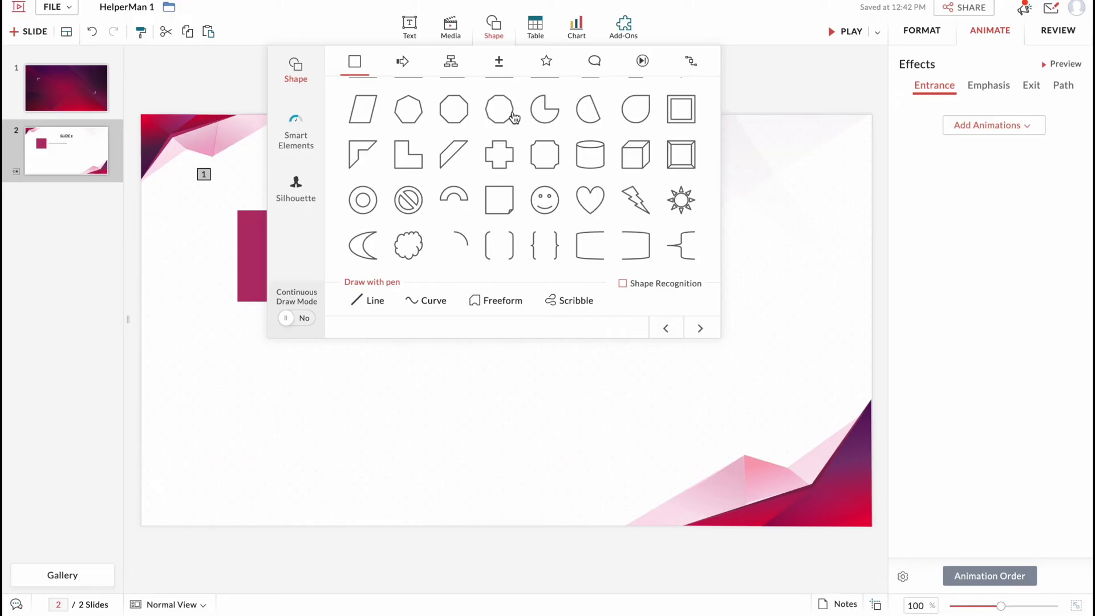
left_click(544, 110)
left_click_drag(517, 357, 589, 291)
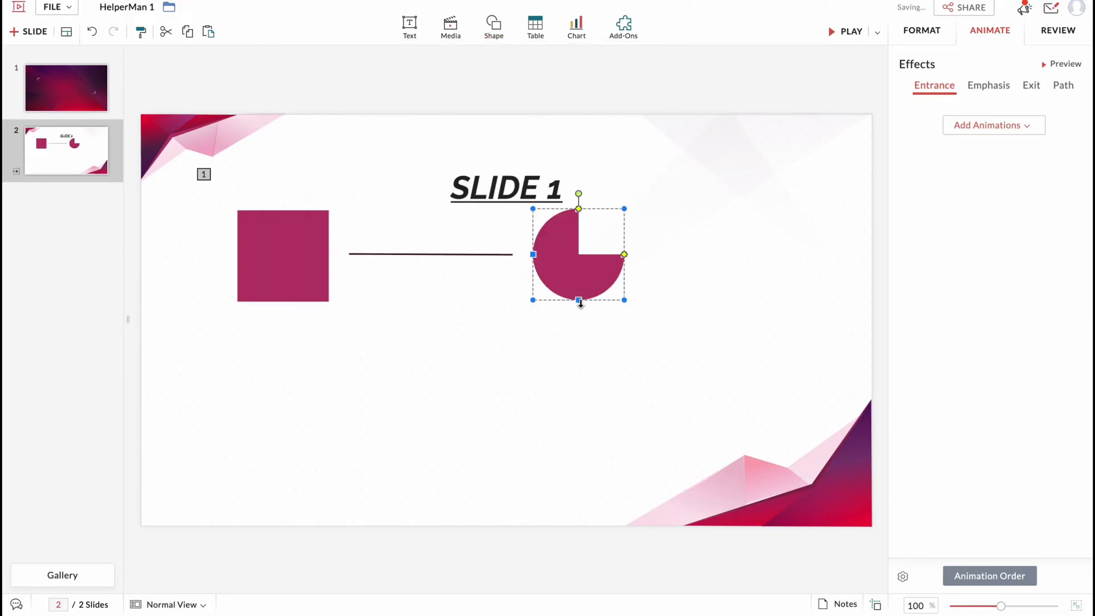
Close the WorkDrive media picker without inserting anything, then nudge the pie shape and line left
left_click(452, 30)
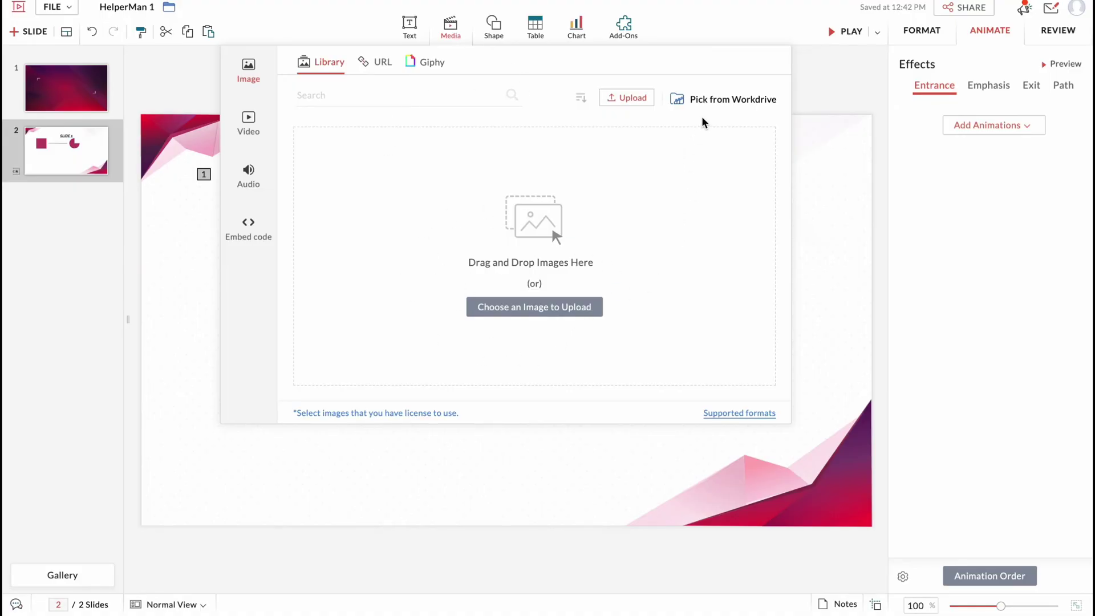
left_click(726, 103)
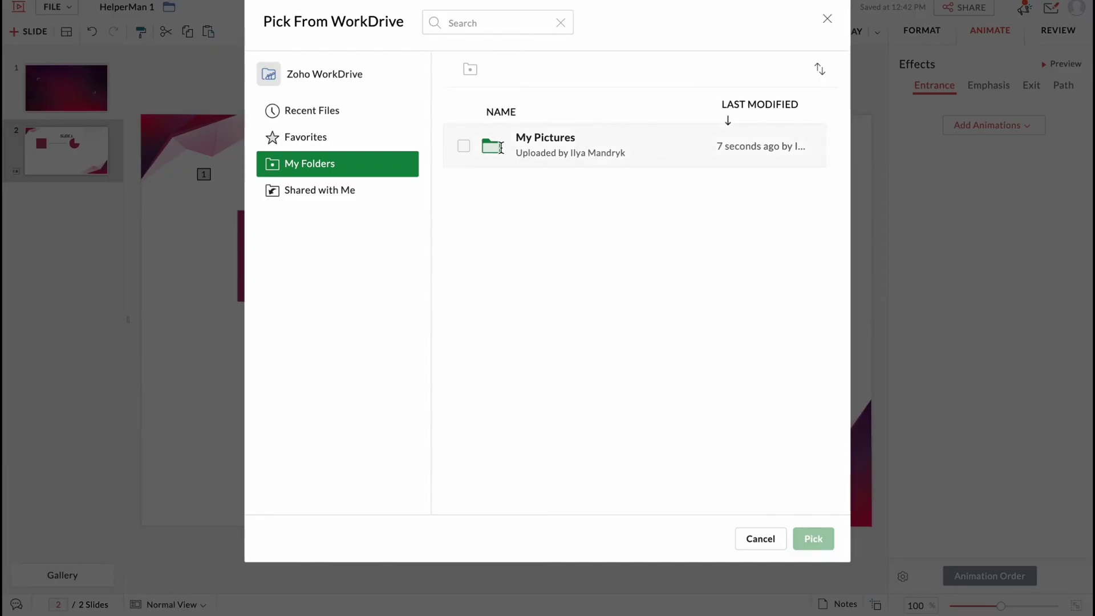
left_click(827, 20)
left_click_drag(588, 282, 575, 283)
left_click_drag(442, 251, 420, 253)
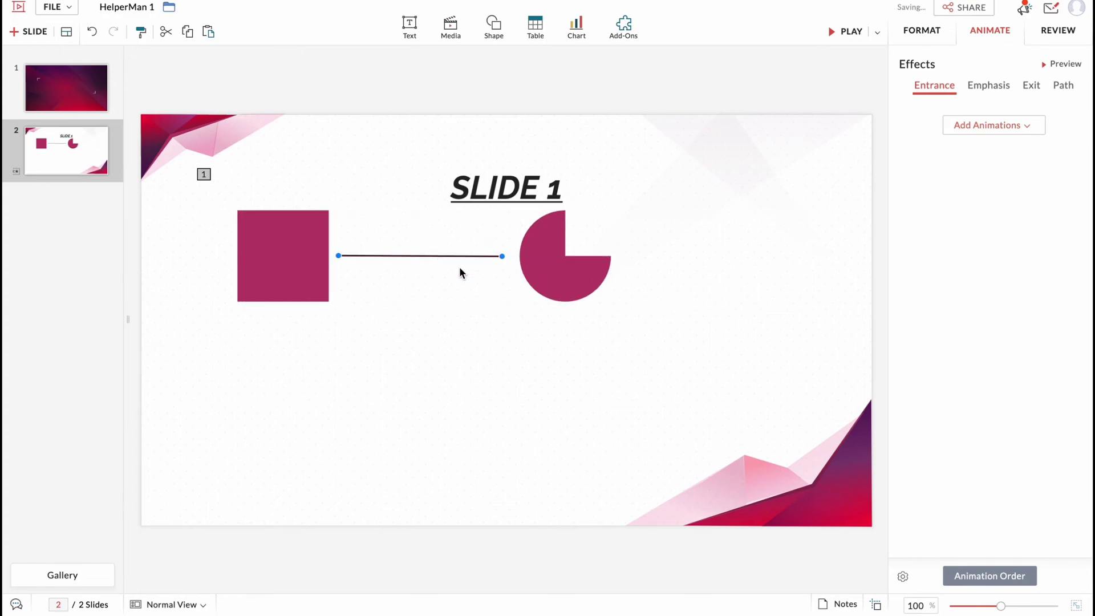
Try a stacked marked line chart and a stacked line chart, deleting each one
left_click(576, 26)
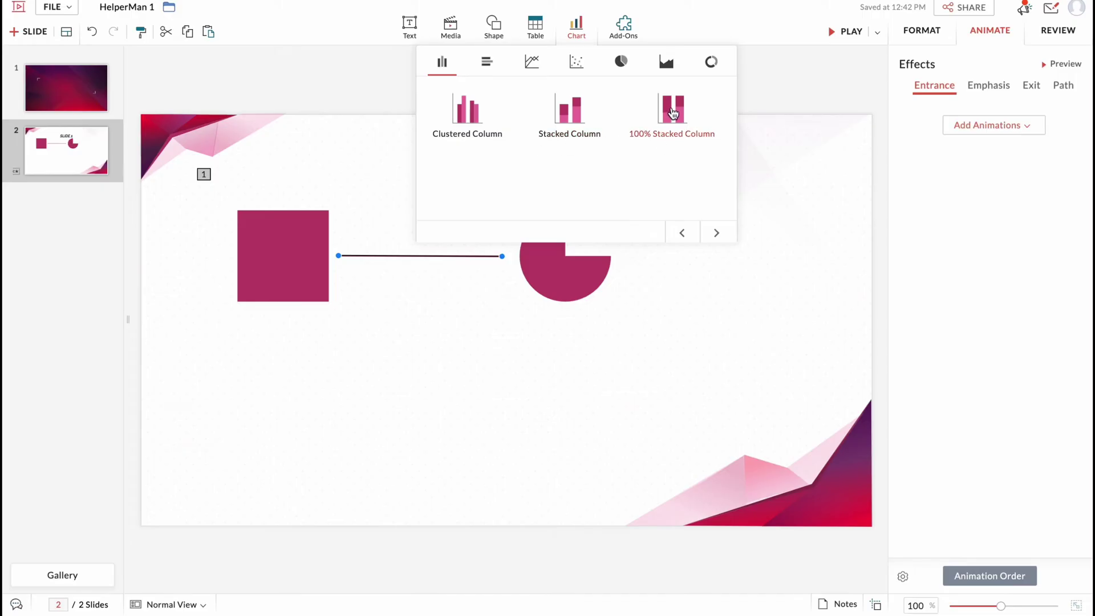
left_click(490, 67)
left_click(532, 63)
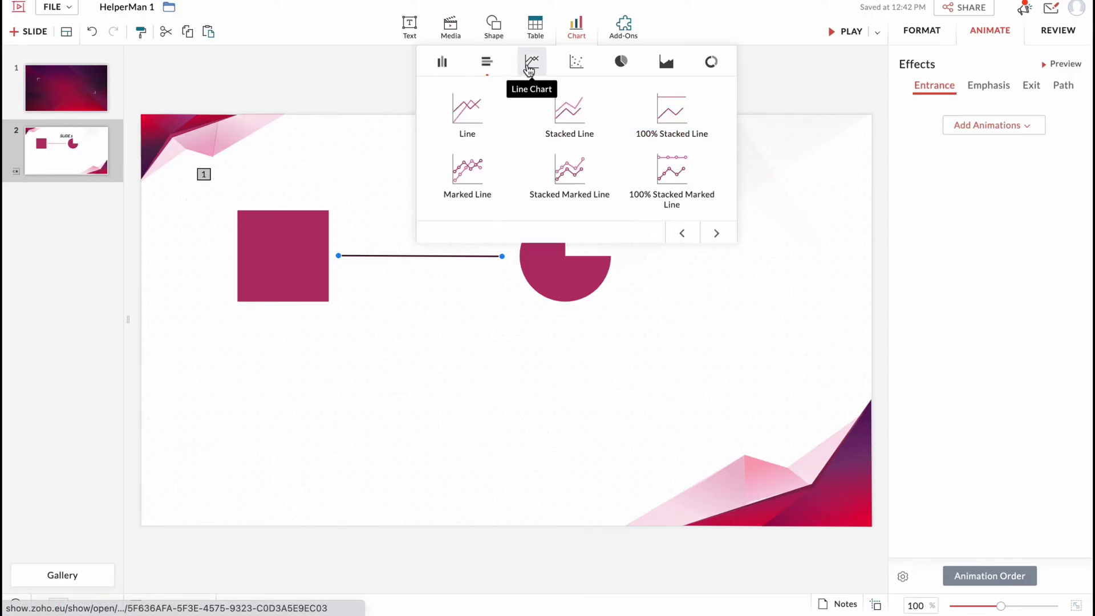
left_click(575, 168)
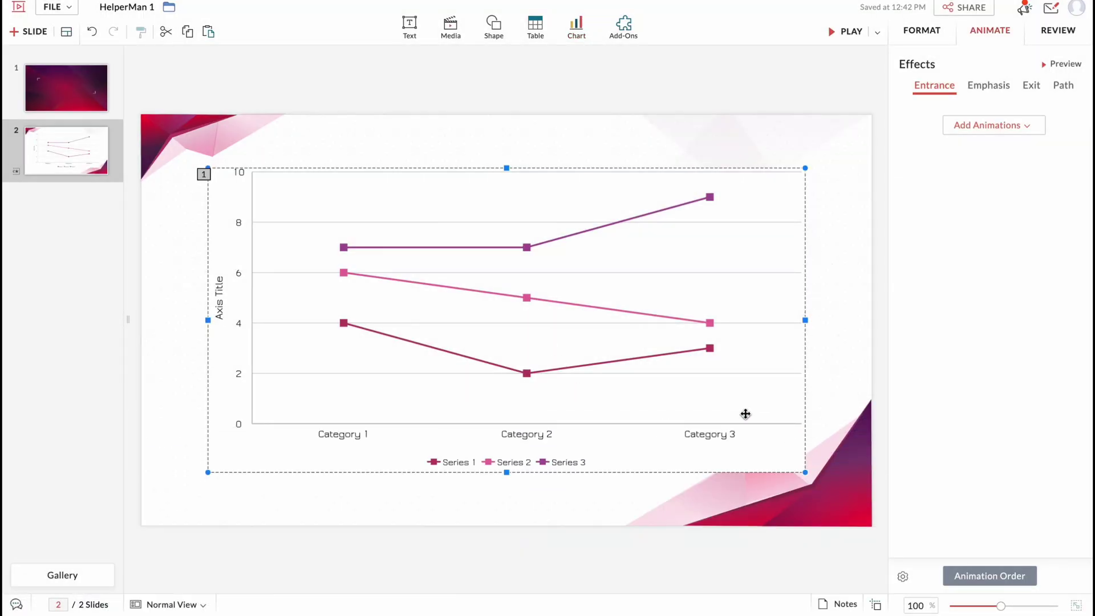
left_click(564, 371)
left_click(537, 299)
left_click(280, 240)
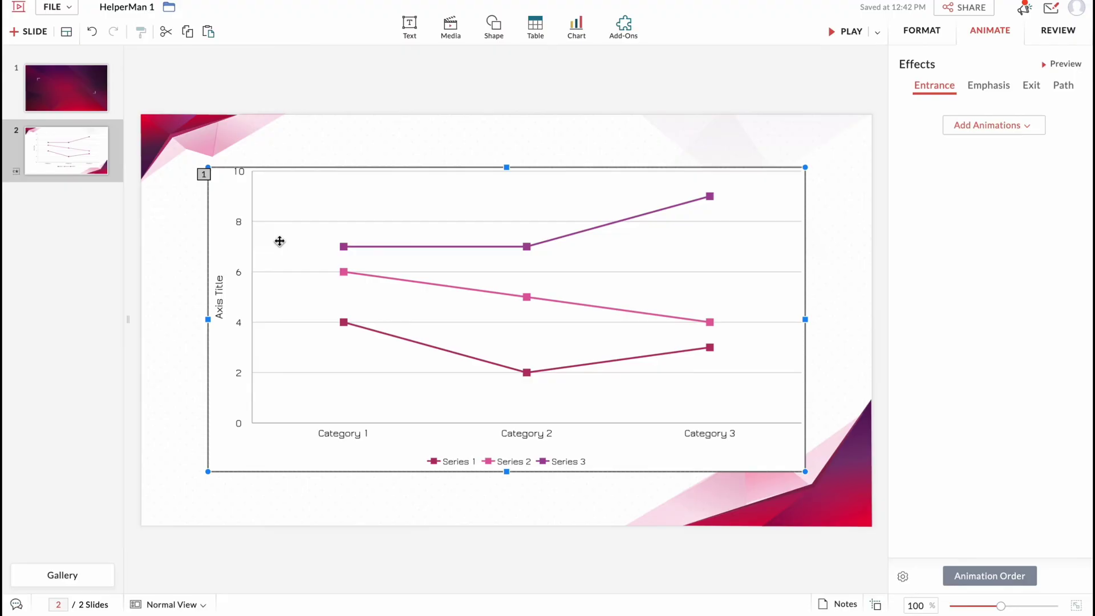
key("Delete")
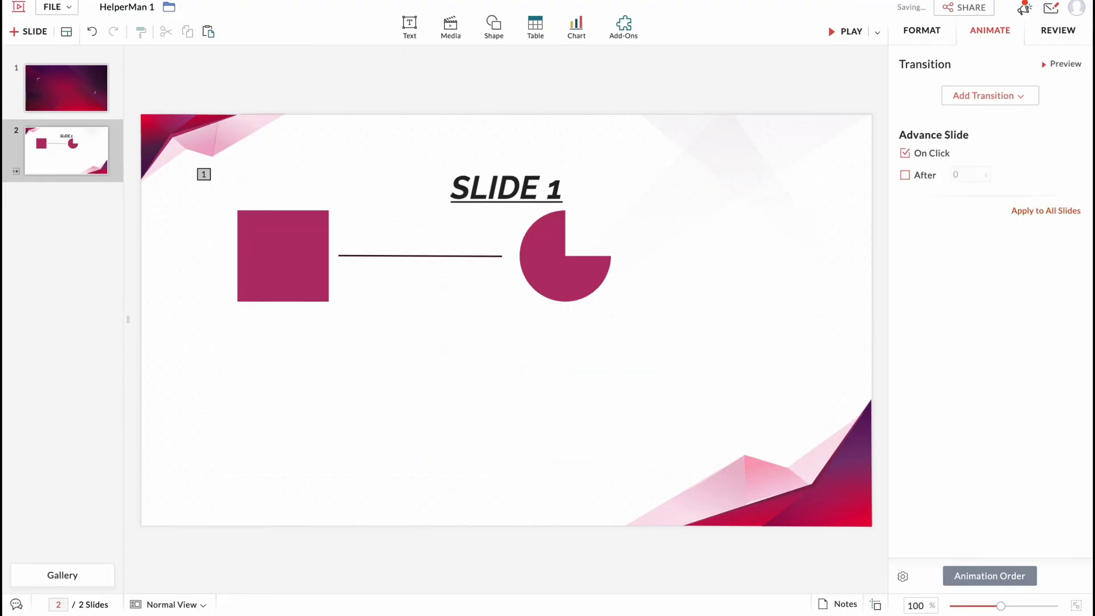
left_click(576, 27)
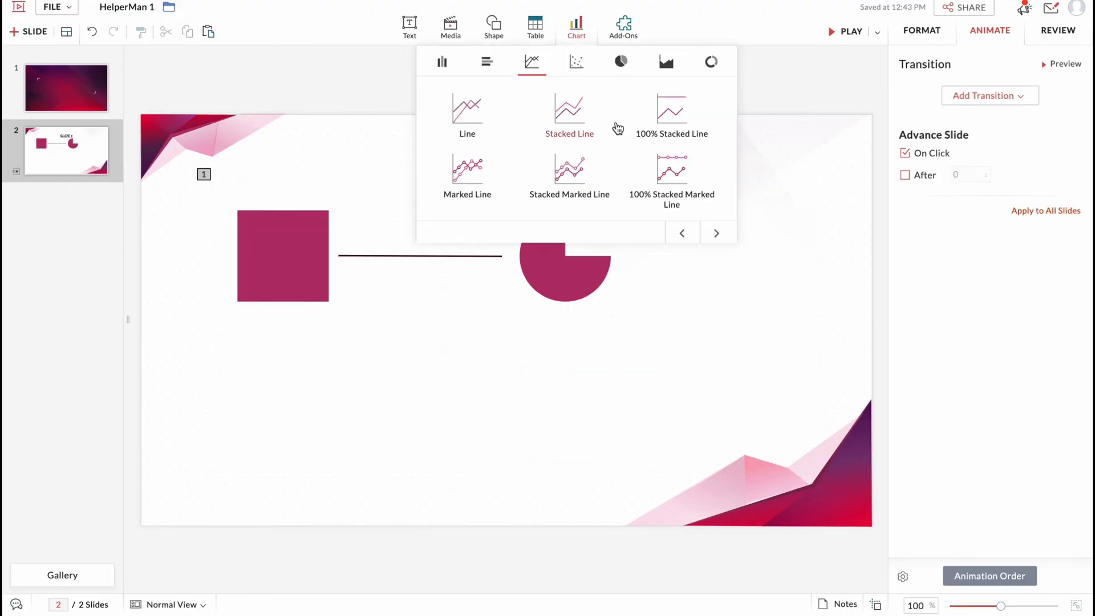
left_click(566, 123)
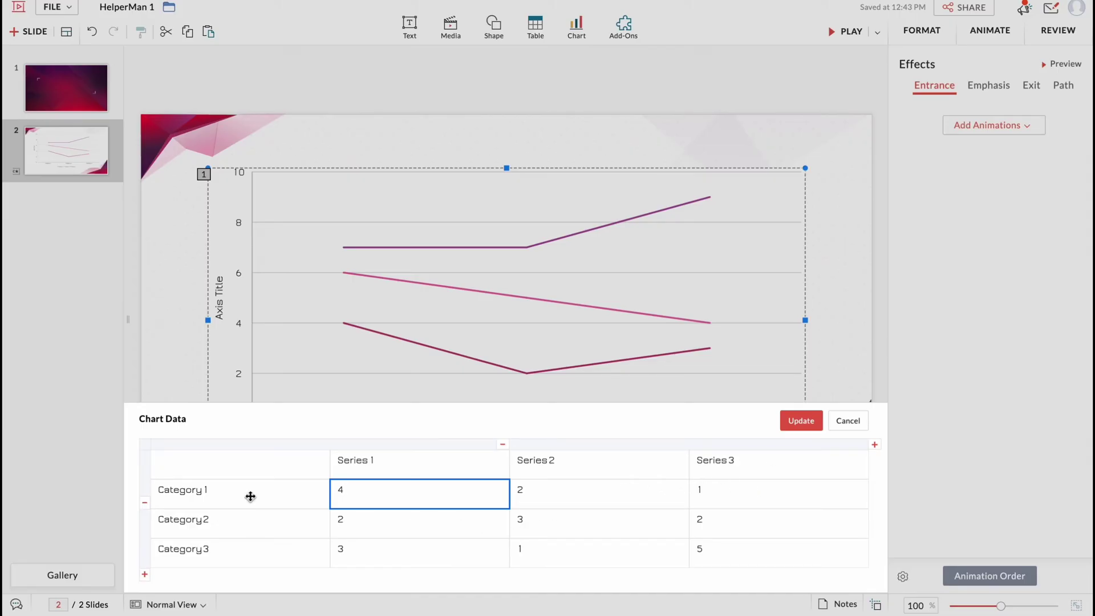
left_click(849, 421)
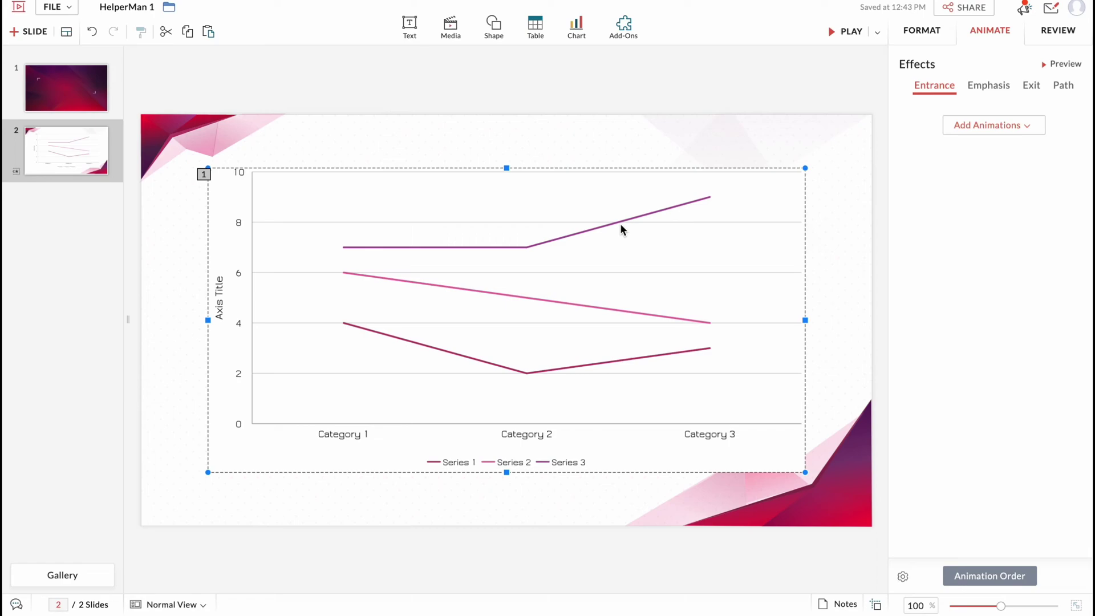
key("Delete")
Move the pie shape slightly left and down, and nudge the line right
left_click_drag(545, 262, 538, 269)
left_click(434, 270)
left_click_drag(435, 256, 439, 256)
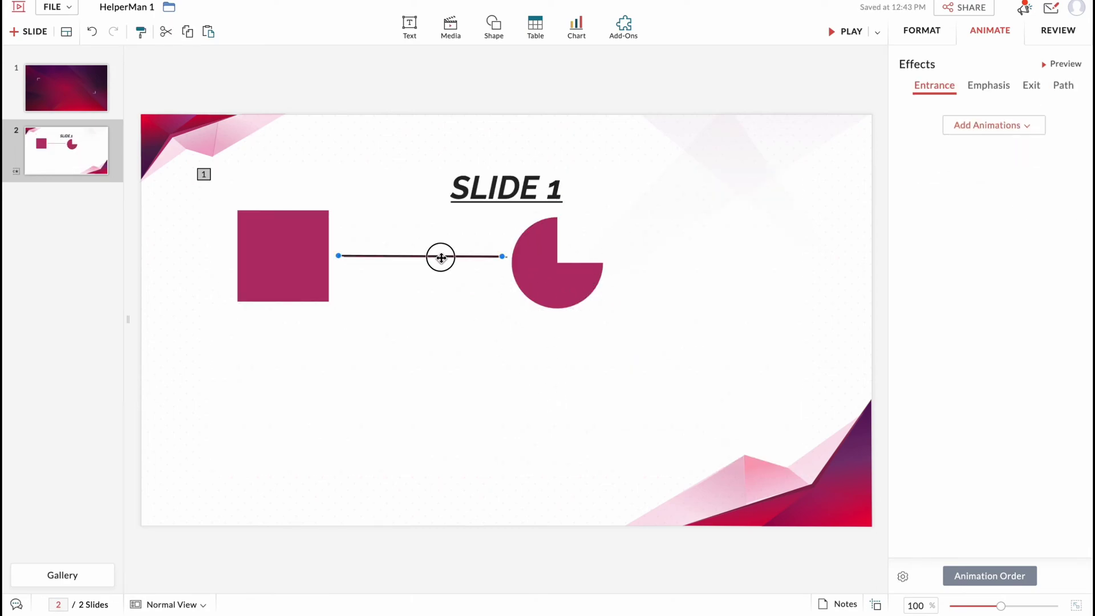
Browse the area, pie, doughnut, scatter, line, bar and column chart types without inserting any
left_click(576, 26)
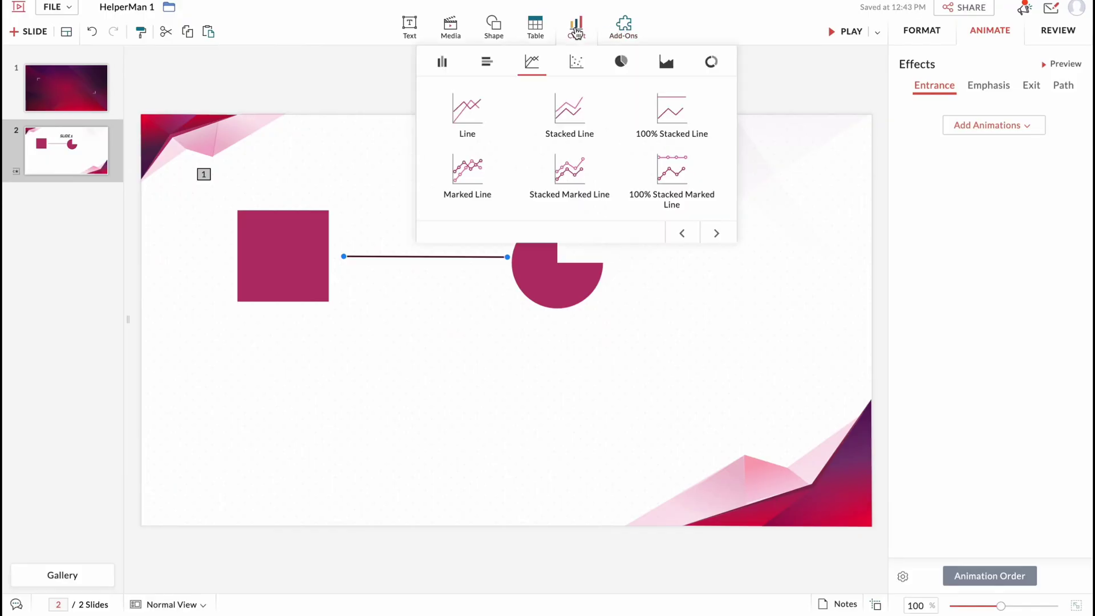
left_click(666, 61)
left_click(621, 62)
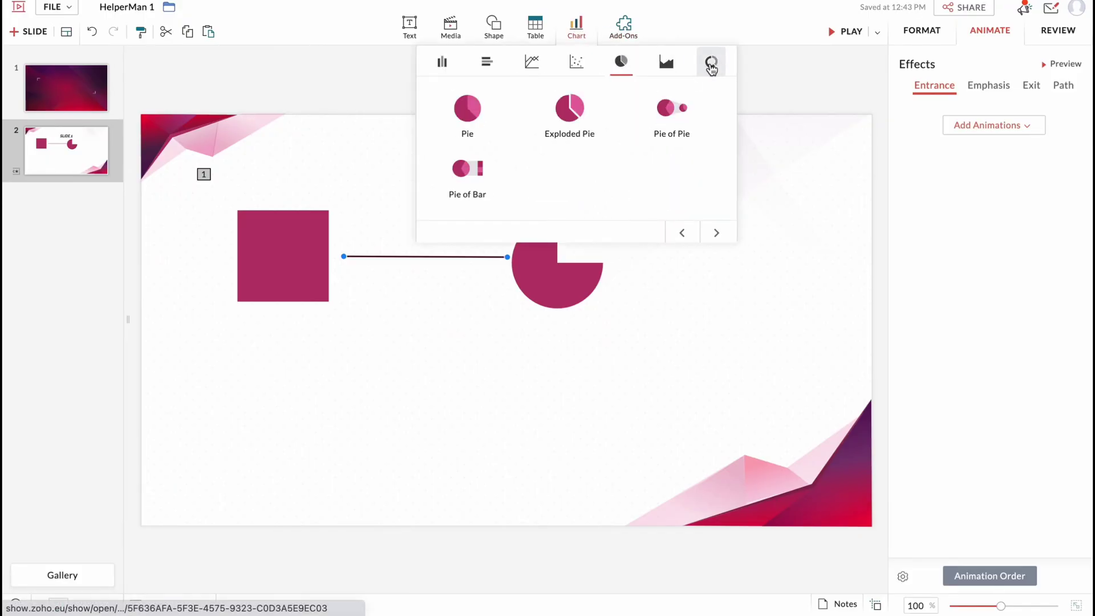
left_click(710, 62)
left_click(574, 64)
left_click(531, 62)
left_click(486, 61)
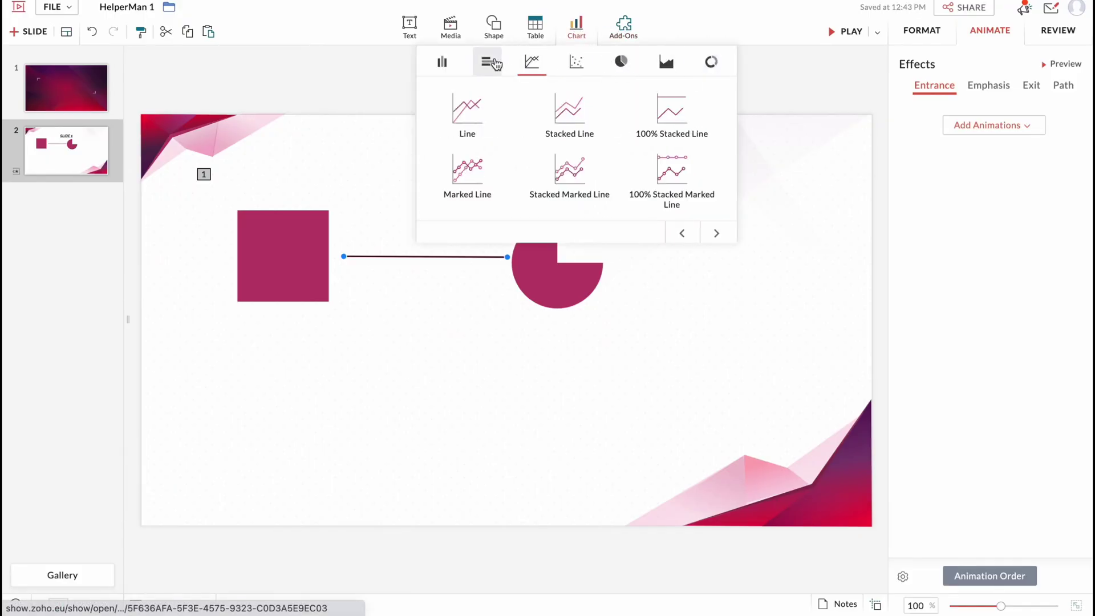
left_click(442, 62)
left_click(358, 155)
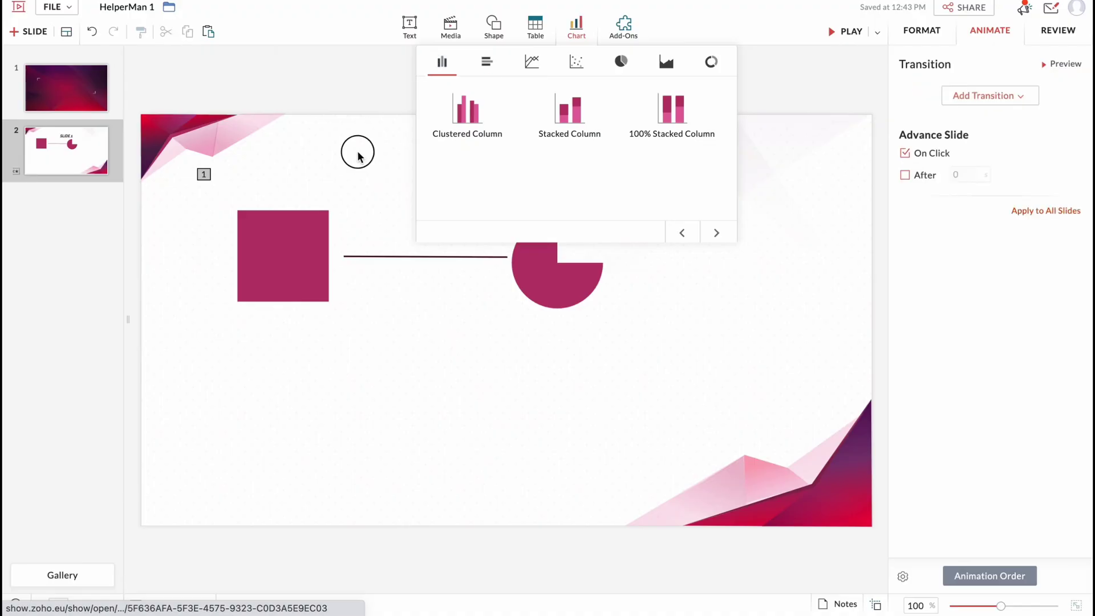
Insert a lined-style text box on slide 2
left_click(409, 26)
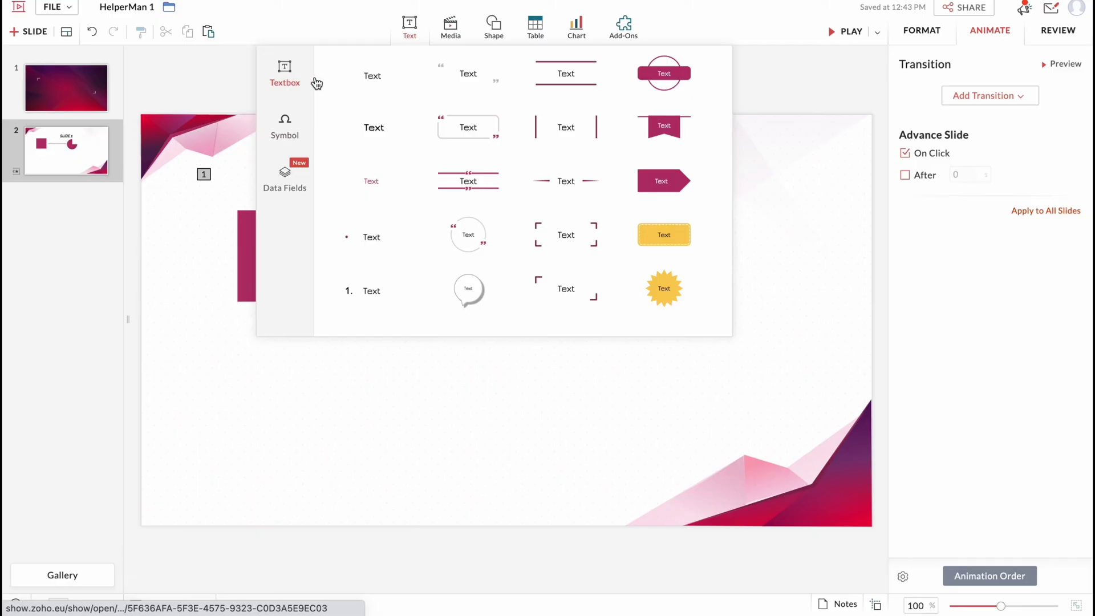
left_click(567, 71)
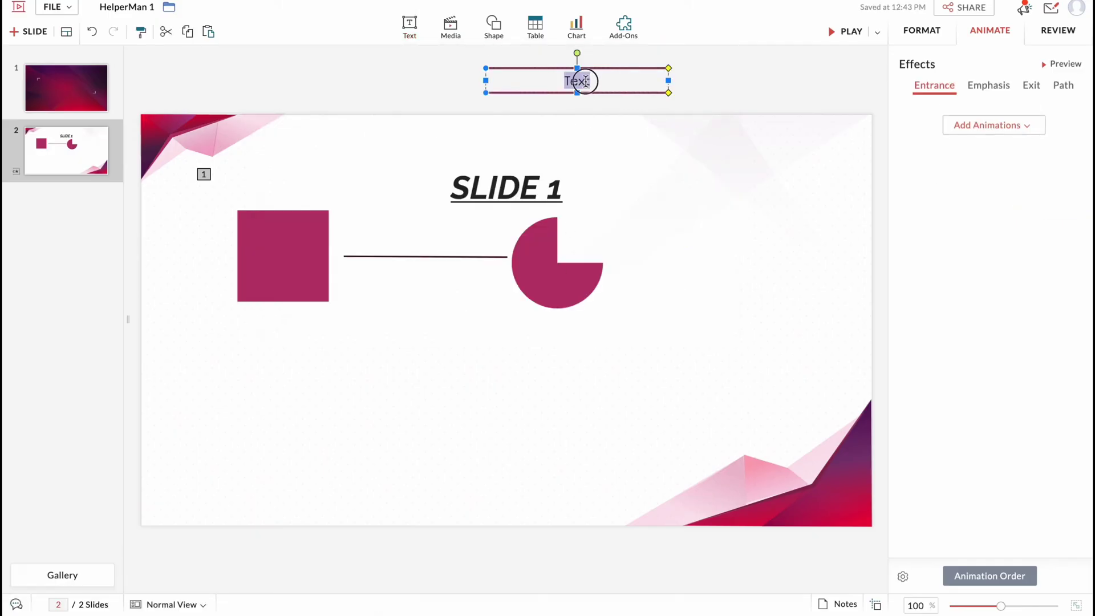
left_click(584, 80)
left_click(709, 213)
left_click(589, 76)
left_click(590, 238)
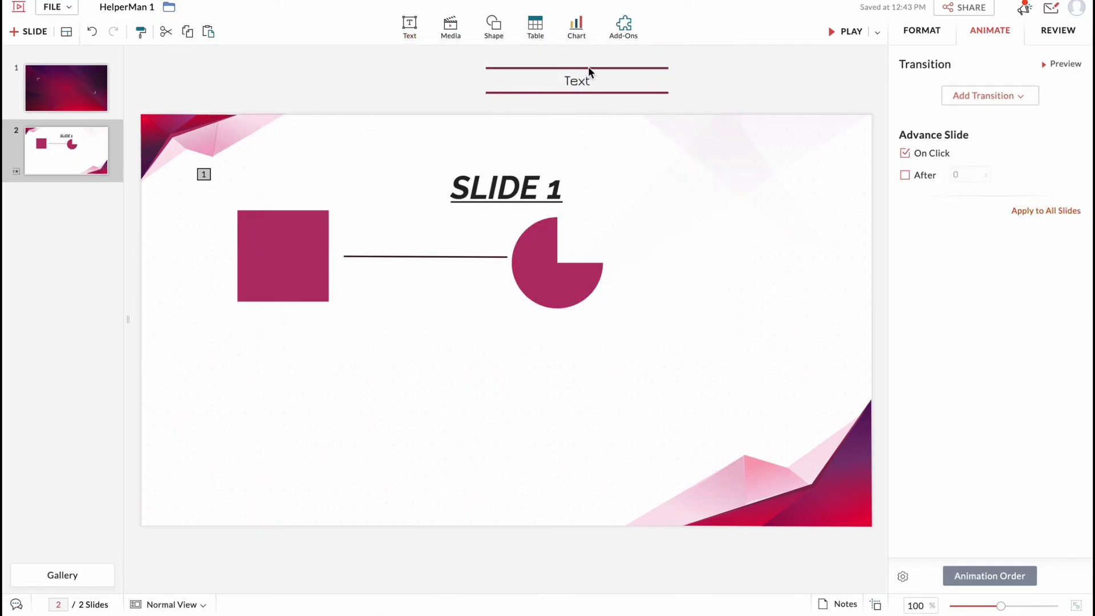
Move the text box below the shapes and replace its text with SUBSCRIBE TO MY CHANNEL
left_click_drag(583, 67, 439, 384)
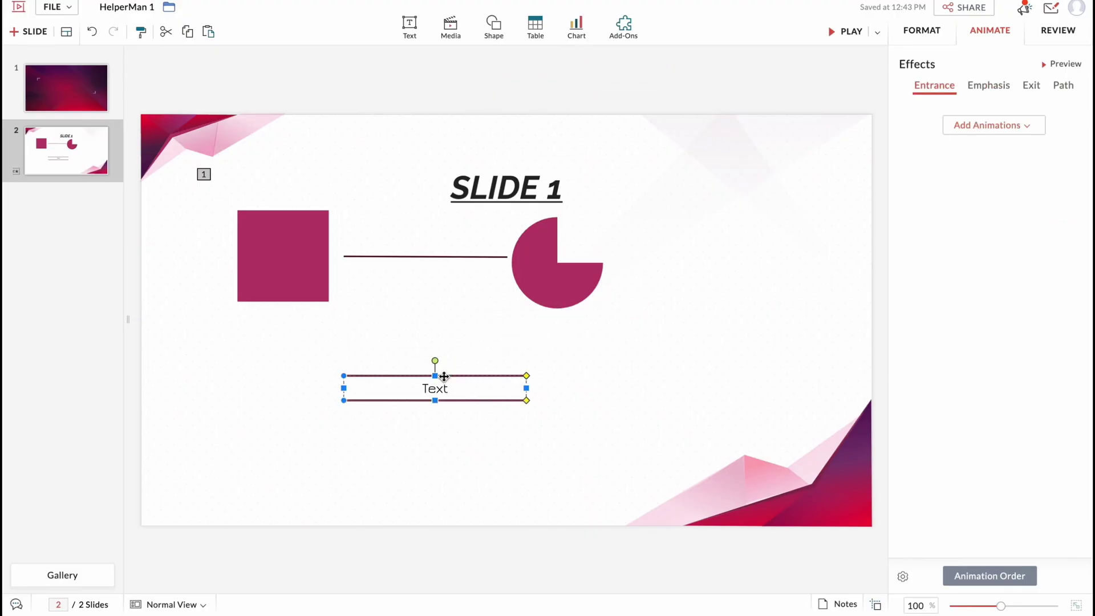
double_click(437, 389)
type("SUBSCRIBE ")
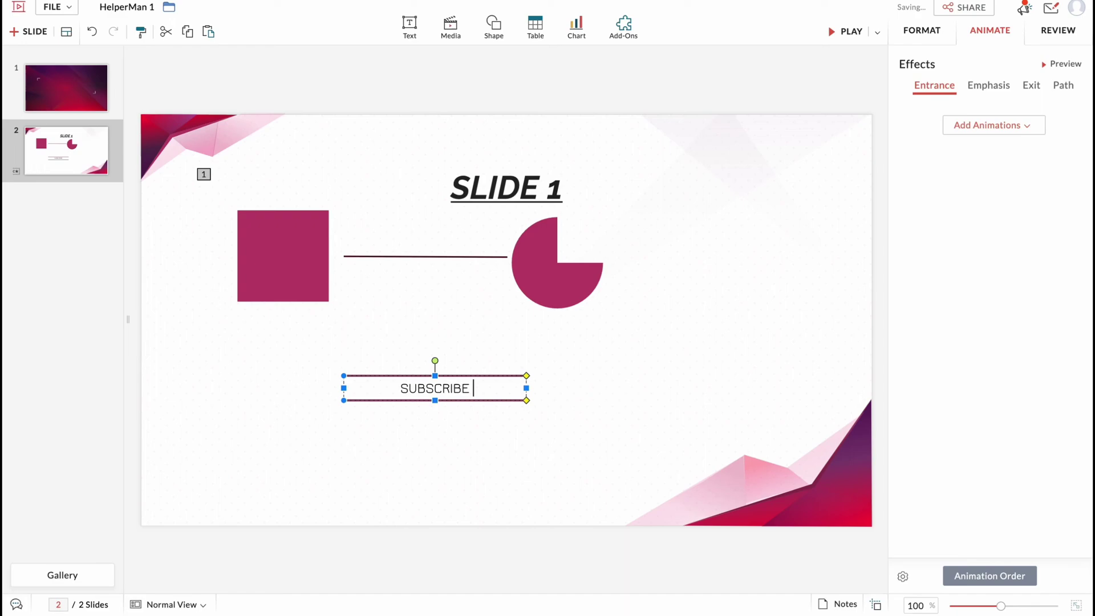
type("TO MY CHANNEL")
left_click(723, 414)
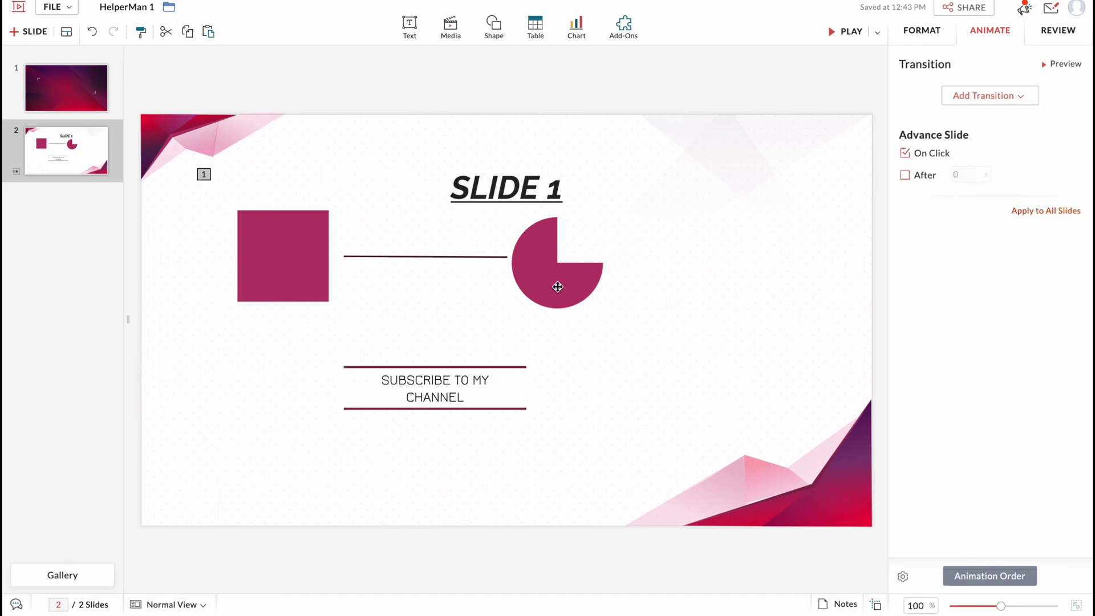
left_click(561, 286)
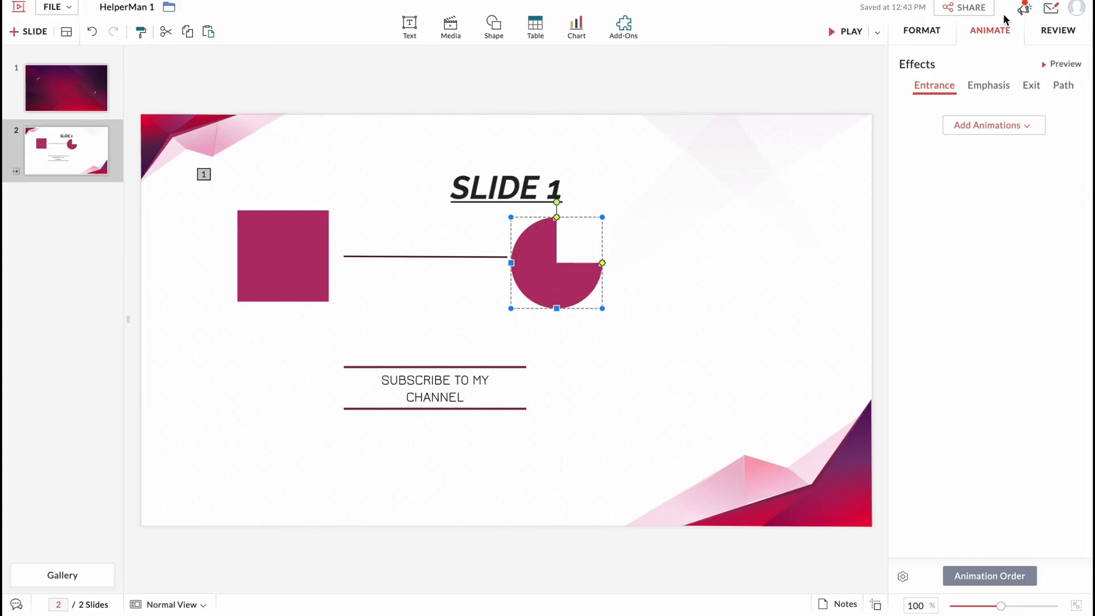
Try the wood and pink gradient presets, then keep the solid pink outlined preset with Solid Color fill
left_click(926, 35)
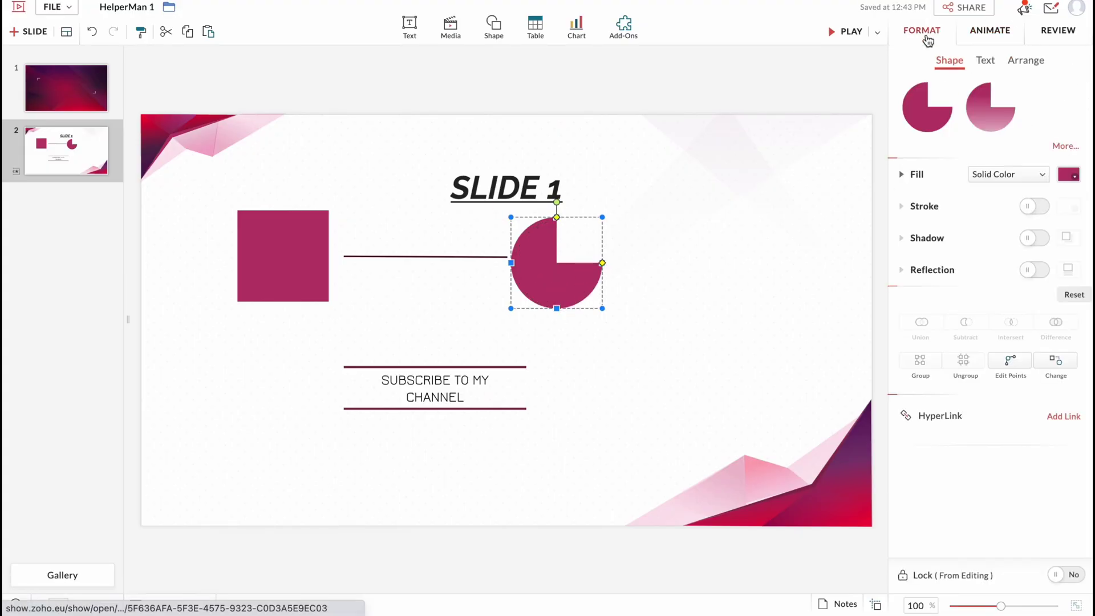
left_click(1049, 118)
left_click(990, 109)
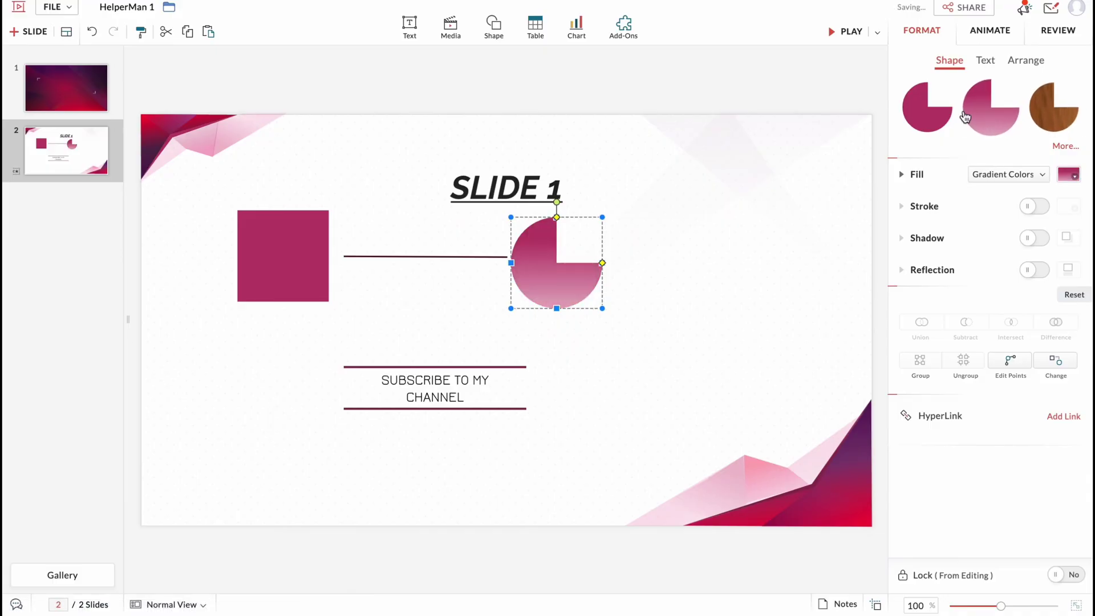
left_click(926, 107)
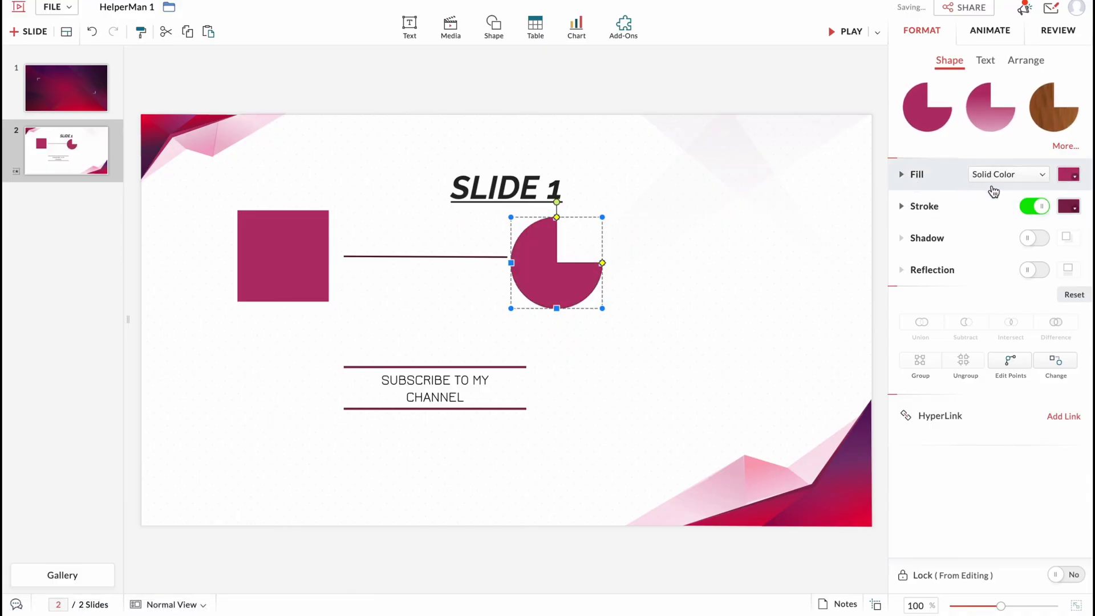
left_click(1031, 178)
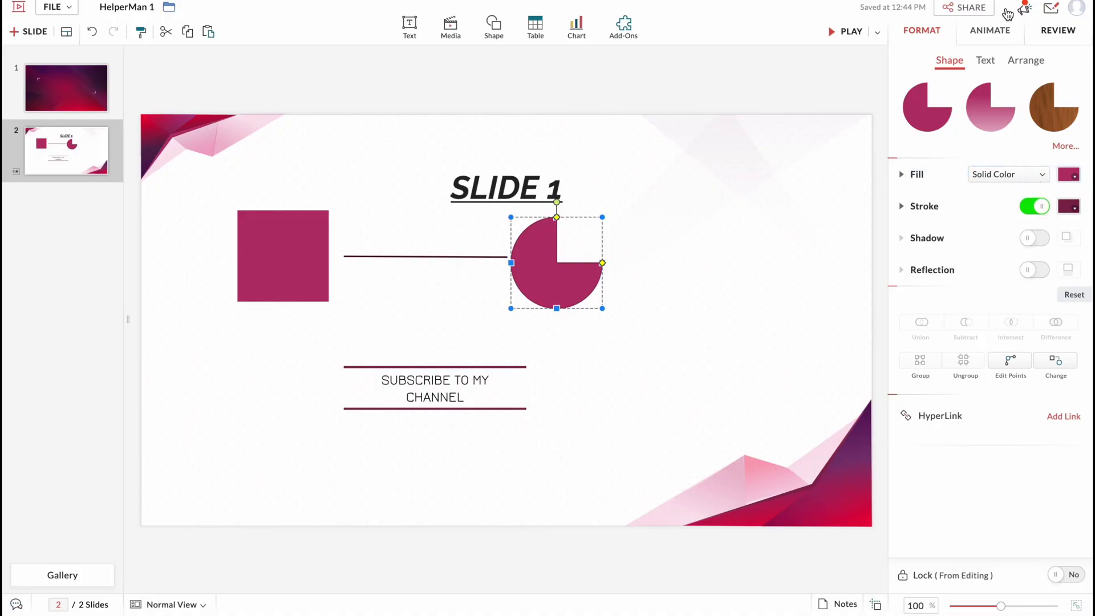
left_click(989, 34)
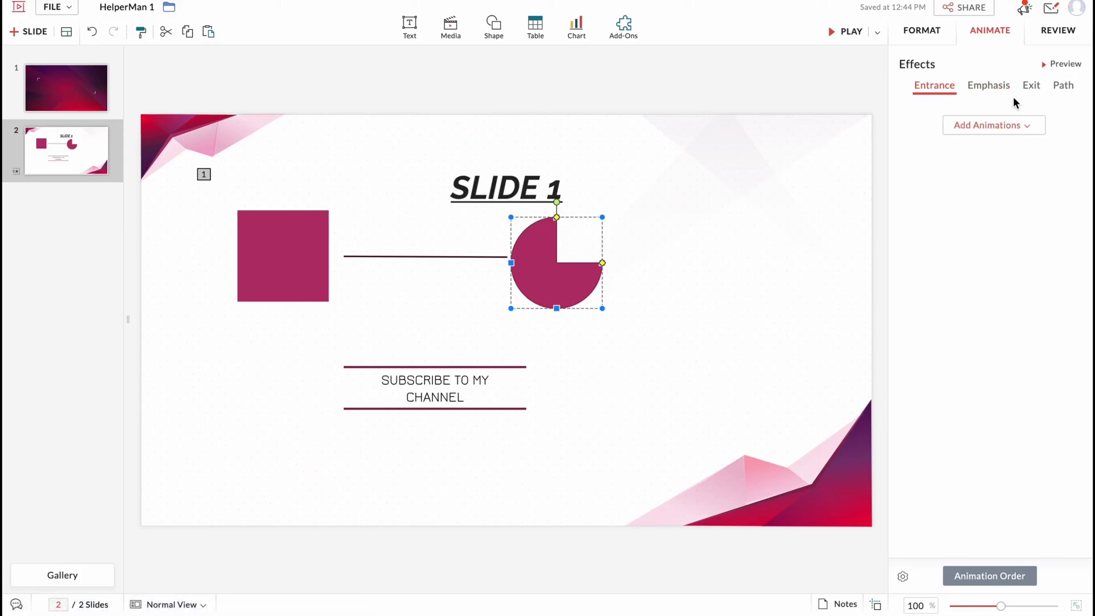
left_click(1054, 35)
left_click(67, 223)
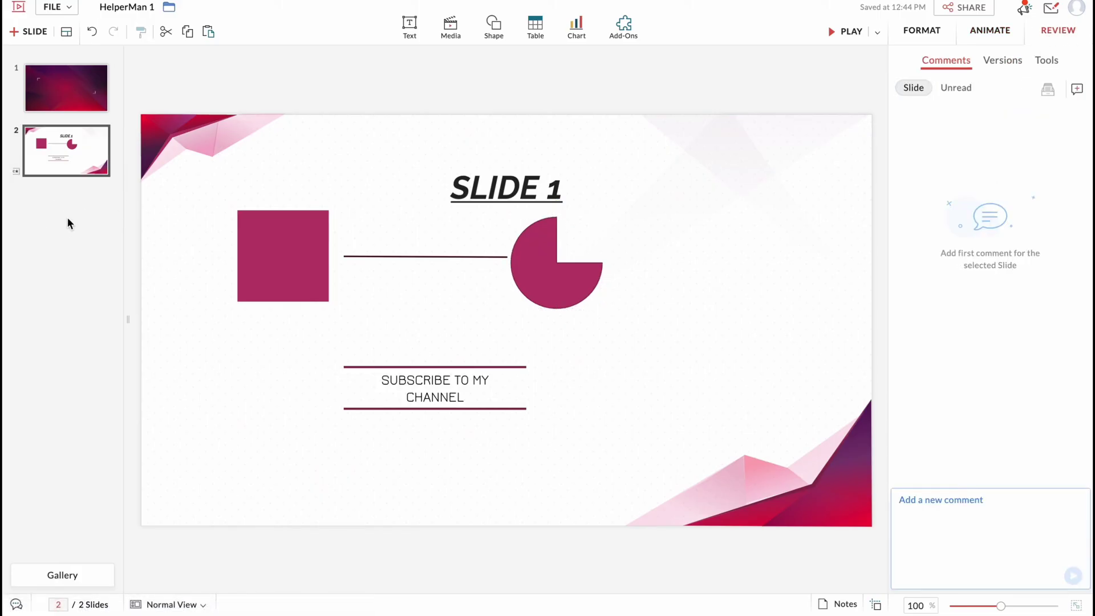
Add three new blank slides
left_click(32, 38)
left_click(33, 37)
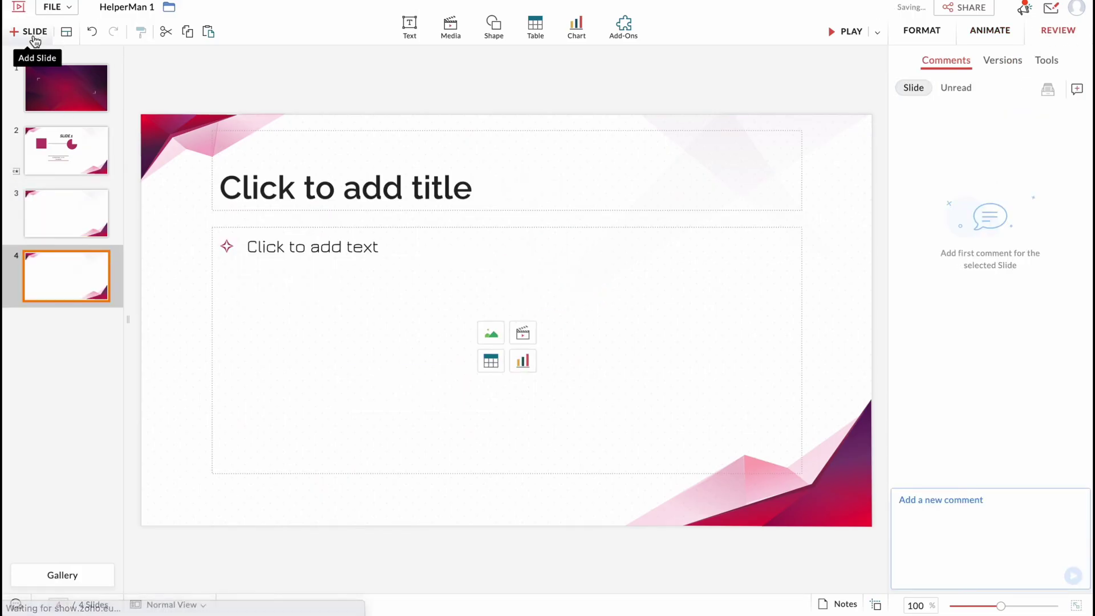
left_click(32, 38)
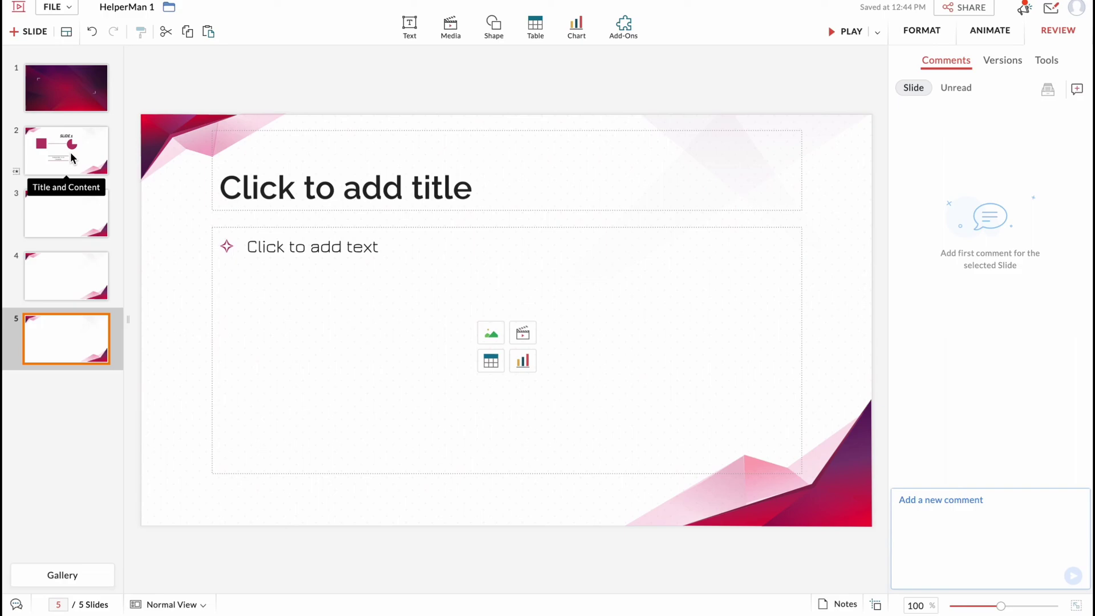
Preview the slide show from the first slide through slide 2
key("Home")
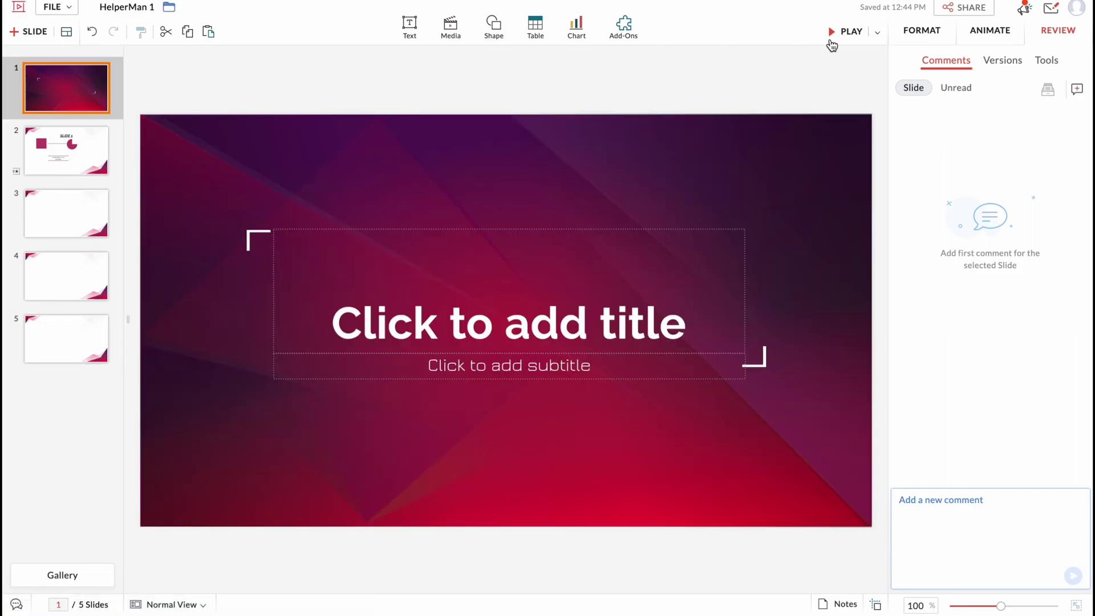
left_click(848, 33)
left_click(712, 189)
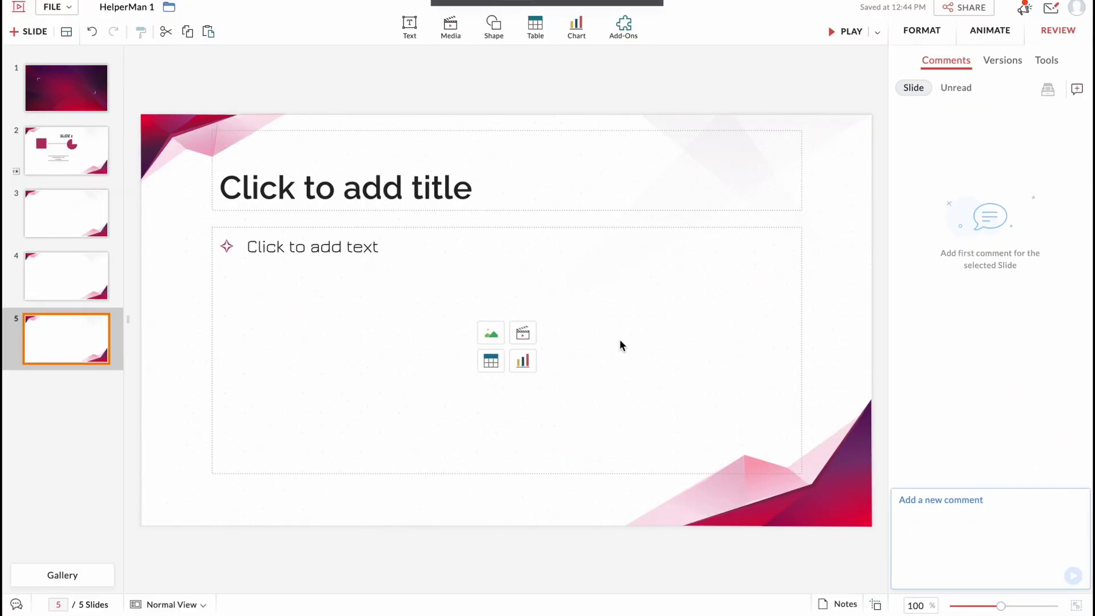
left_click(880, 33)
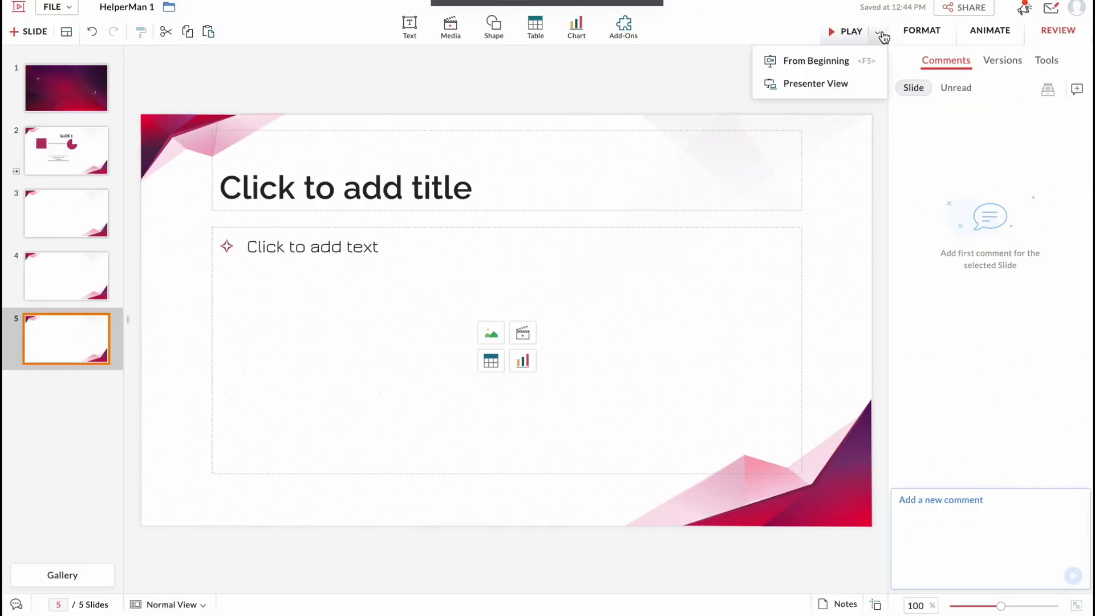
left_click(881, 34)
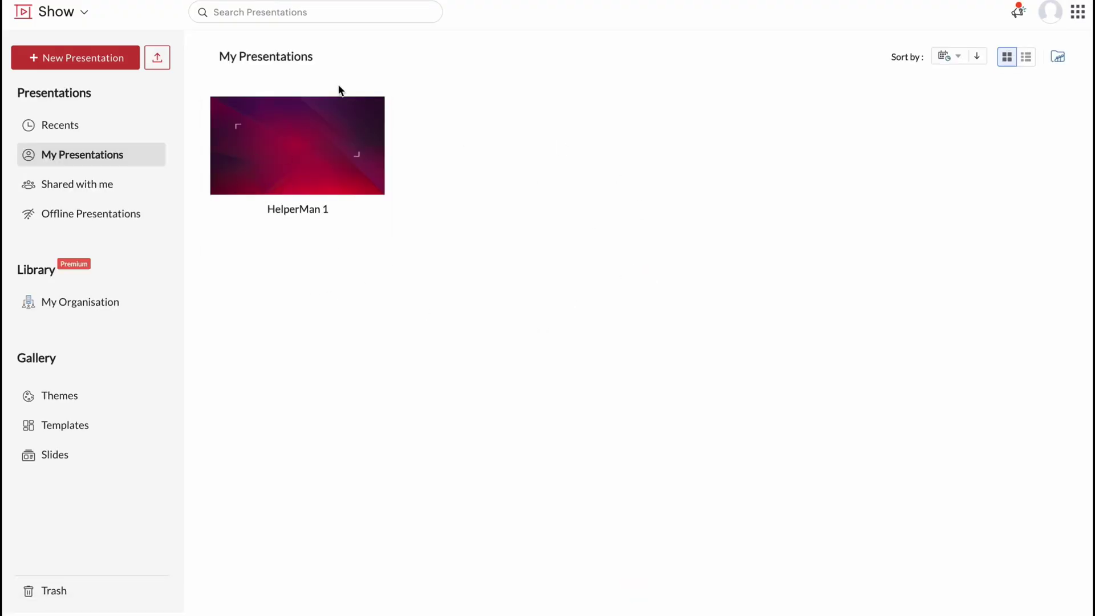
Download HelperMan 1 as PDF from its card, continuing without installing the extension
mouse_move(291, 188)
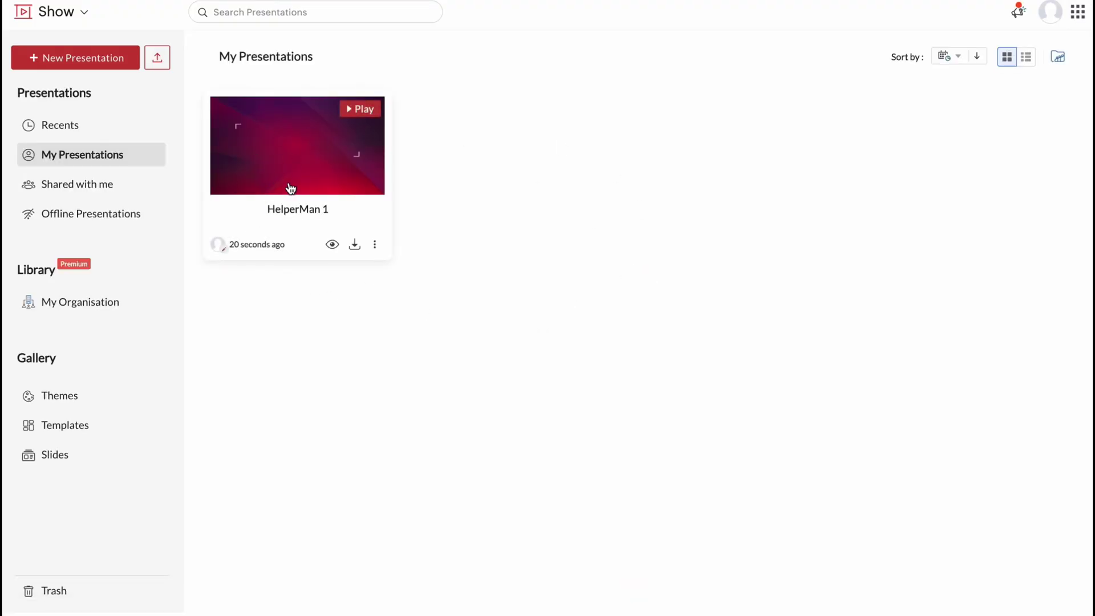
left_click(354, 246)
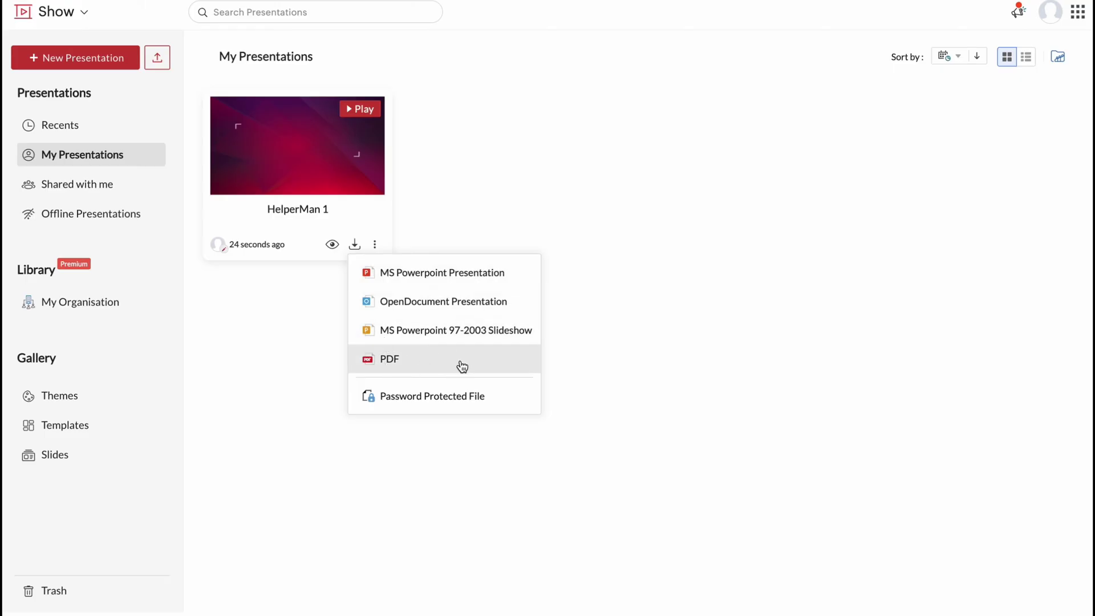
left_click(496, 163)
left_click(354, 243)
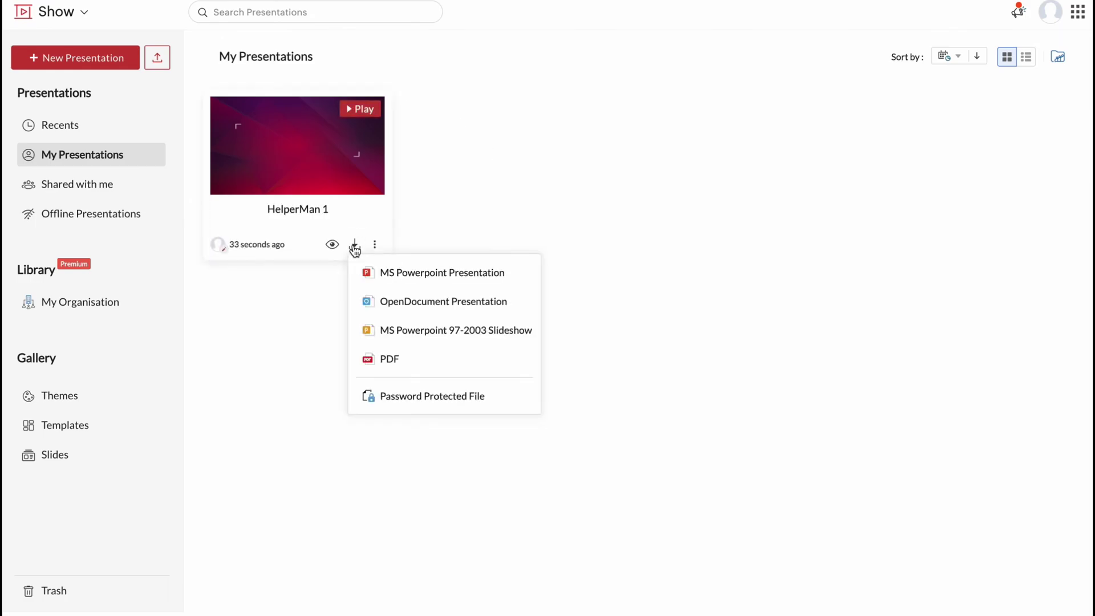
left_click(413, 361)
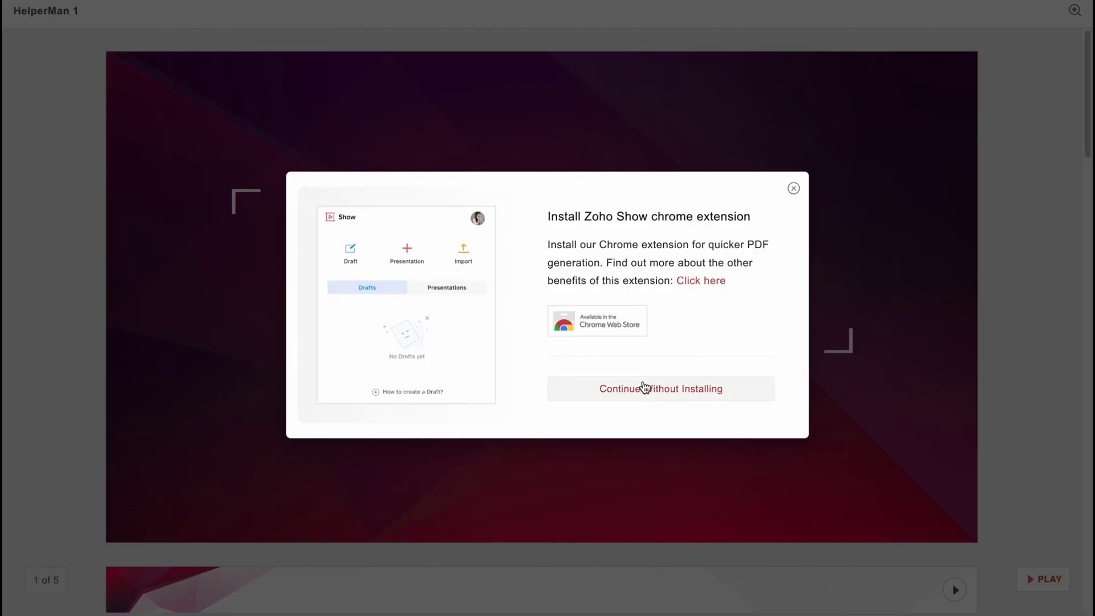
left_click(604, 389)
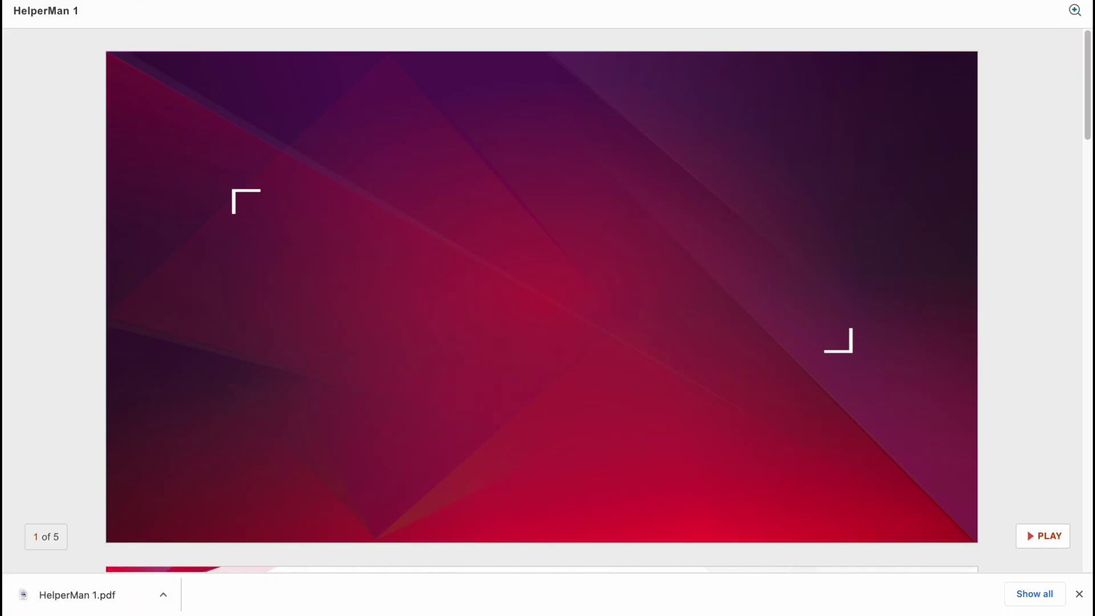
Close the preview and start a new presentation from the Zoho Show homepage
key("Escape")
mouse_move(283, 106)
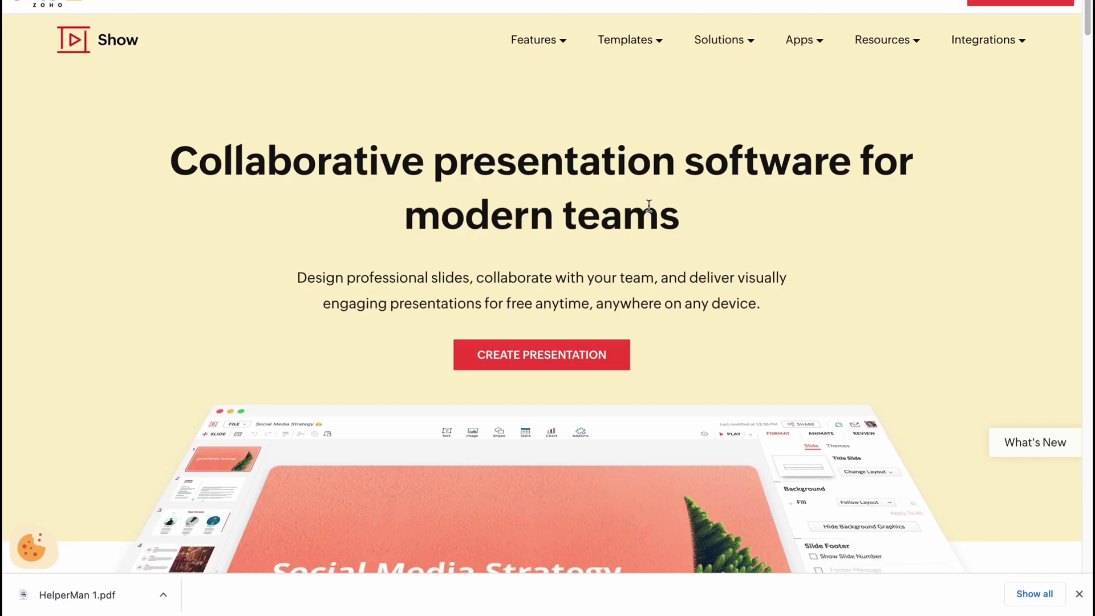
scroll(646, 172, "up", 1)
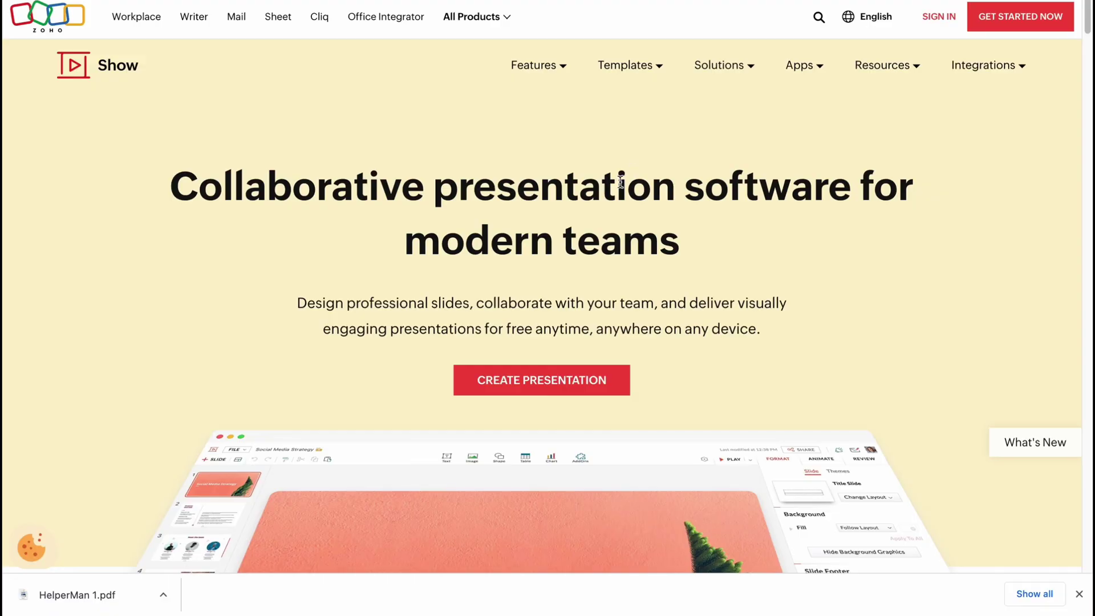
scroll(620, 181, "down", 3)
scroll(620, 181, "up", 1)
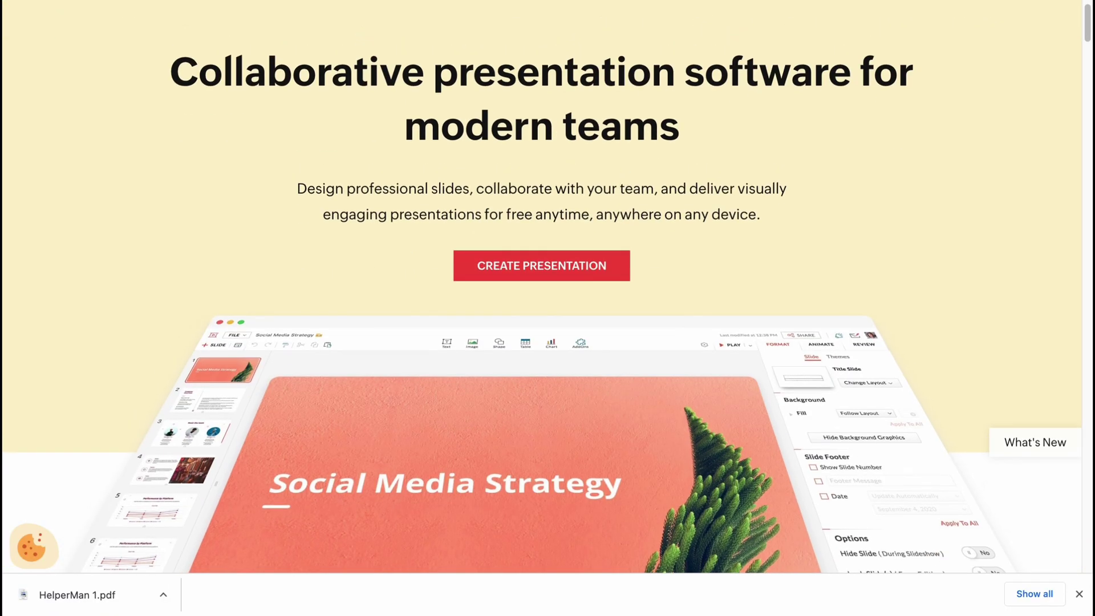
scroll(422, 132, "up", 4)
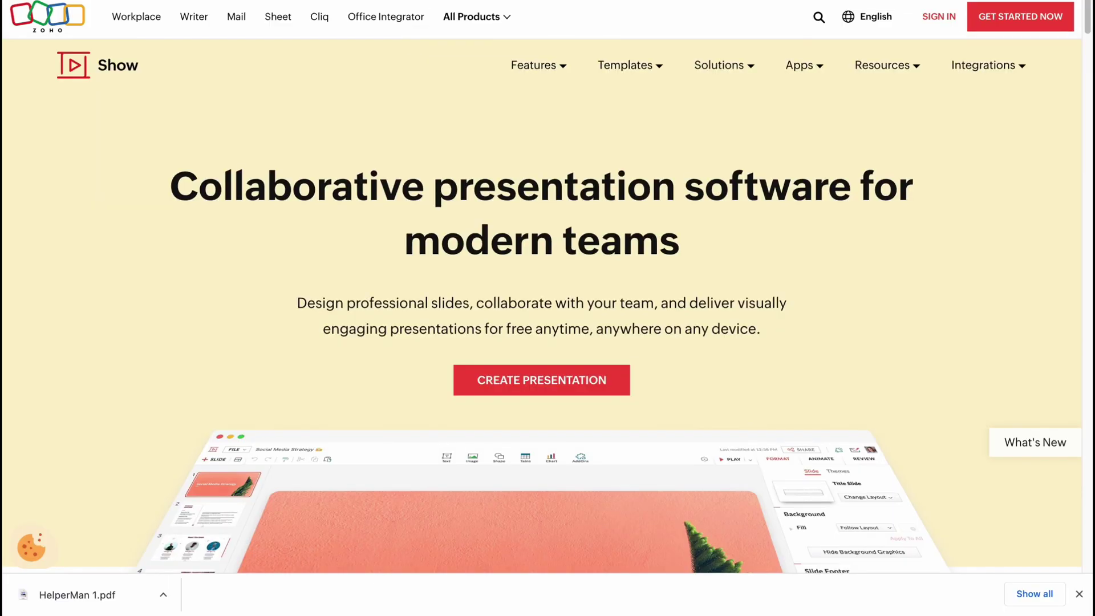
left_click(542, 380)
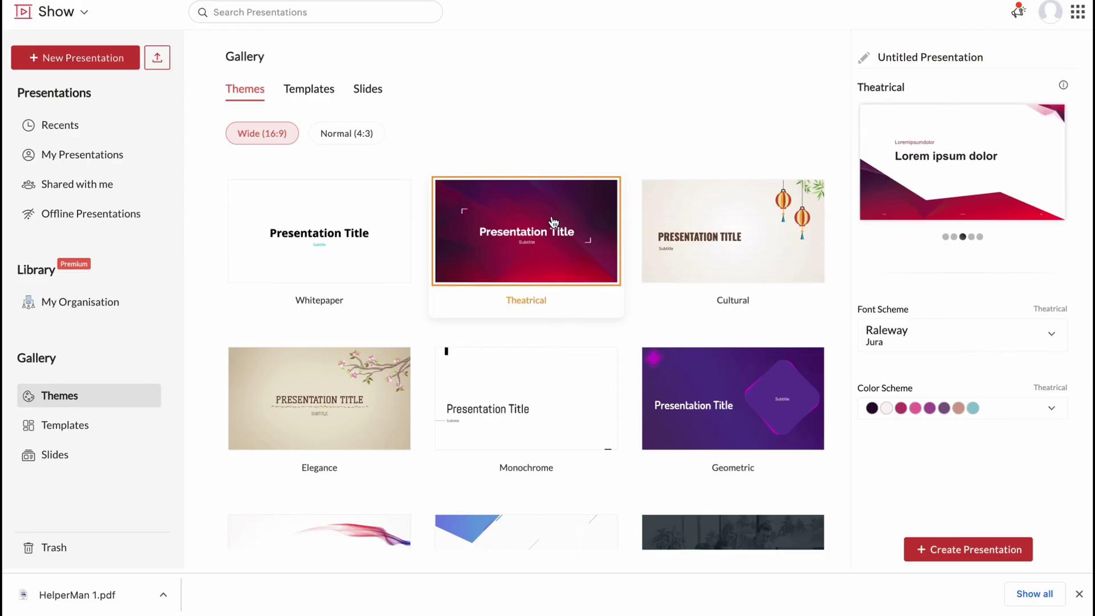